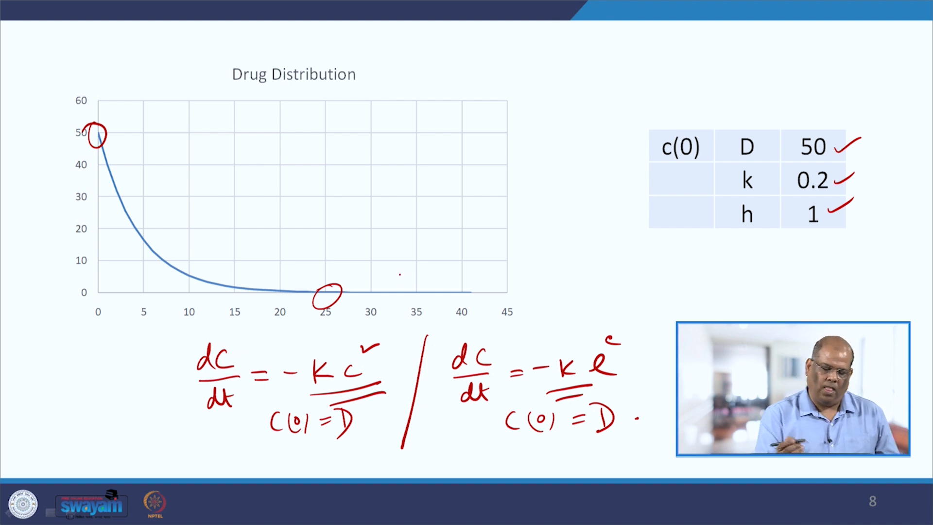
mouse_move(101, 132)
left_mouse_down()
mouse_move(136, 174)
mouse_move(226, 237)
mouse_move(350, 269)
mouse_move(486, 285)
left_mouse_up()
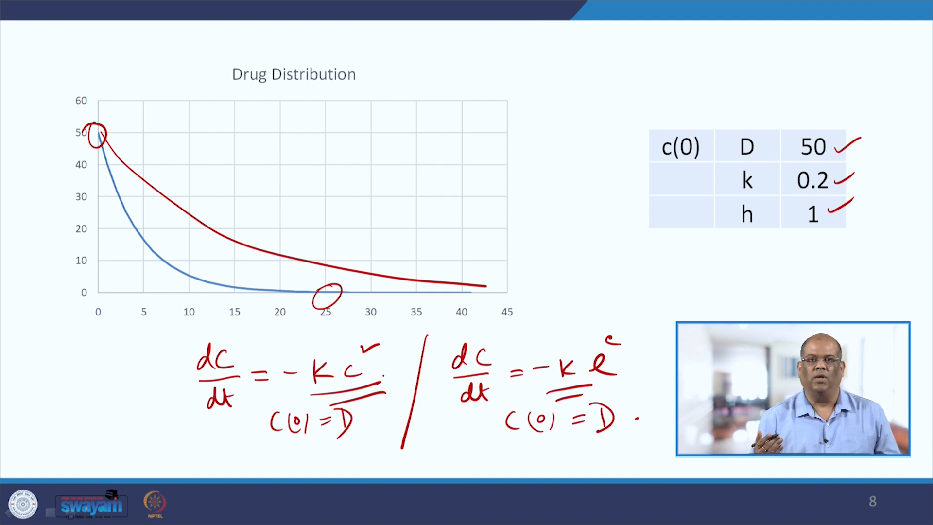
left_click_drag(618, 360, 661, 355)
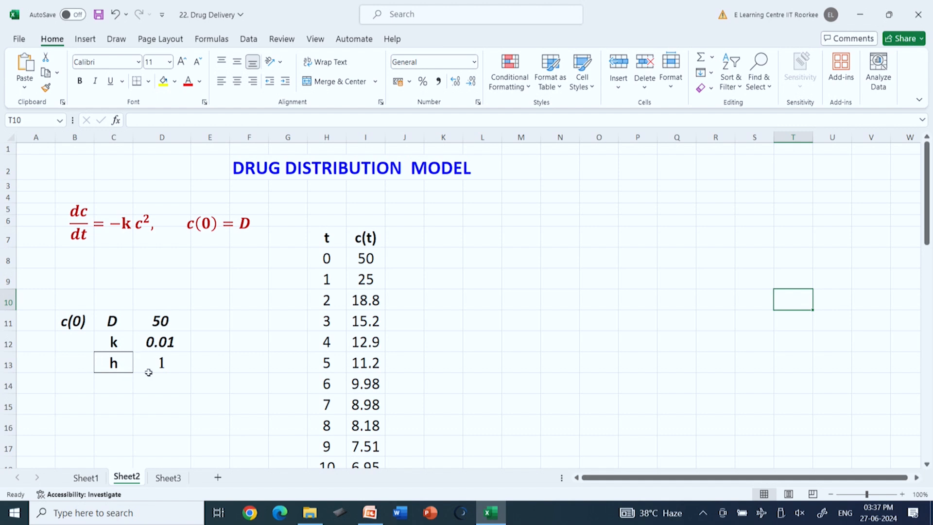
Add the column headings t in K7 and c(t) in L7 for a second results table
left_click(454, 235)
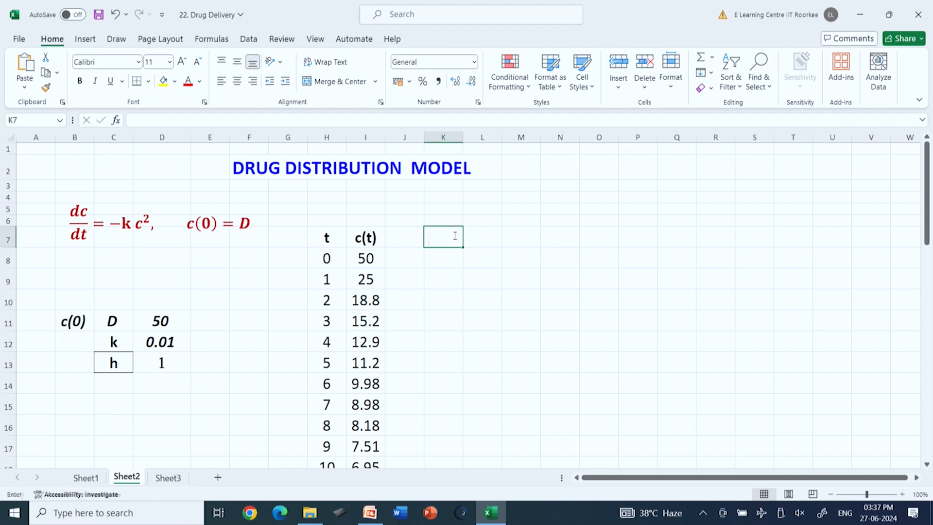
type("t")
double_click(491, 238)
key("Escape")
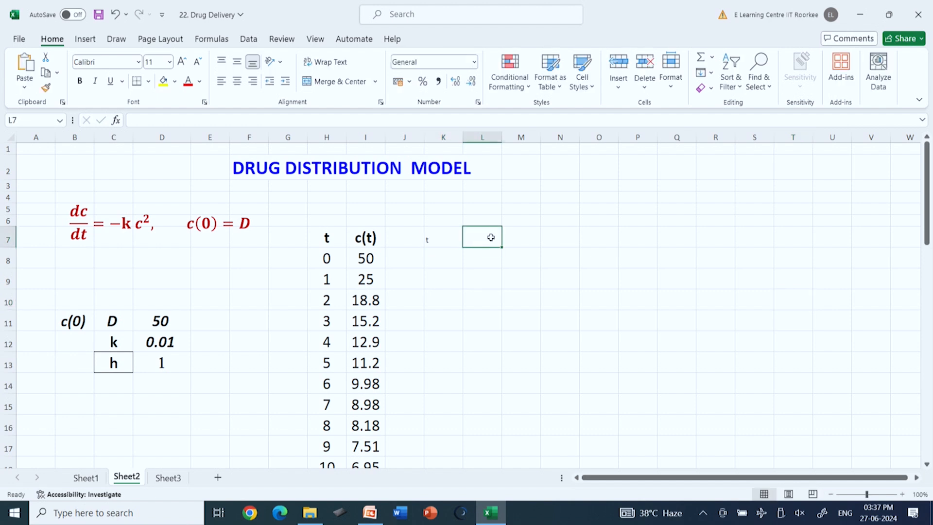
type("c(t")
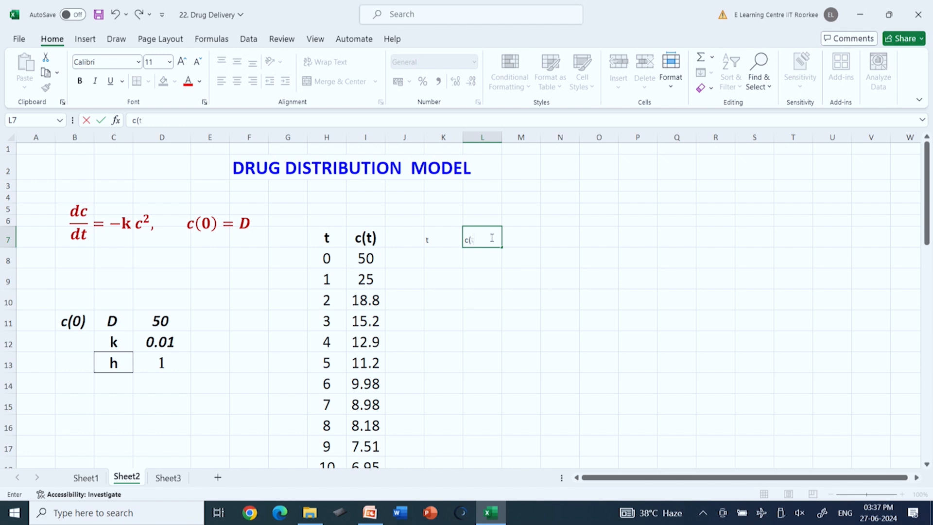
type(")")
left_click(590, 277)
Format the new headings in K7:L7 at font size 20, centred and bold
left_click(429, 239)
left_click_drag(429, 239, 474, 238)
left_click(158, 61)
type("20")
key("Return")
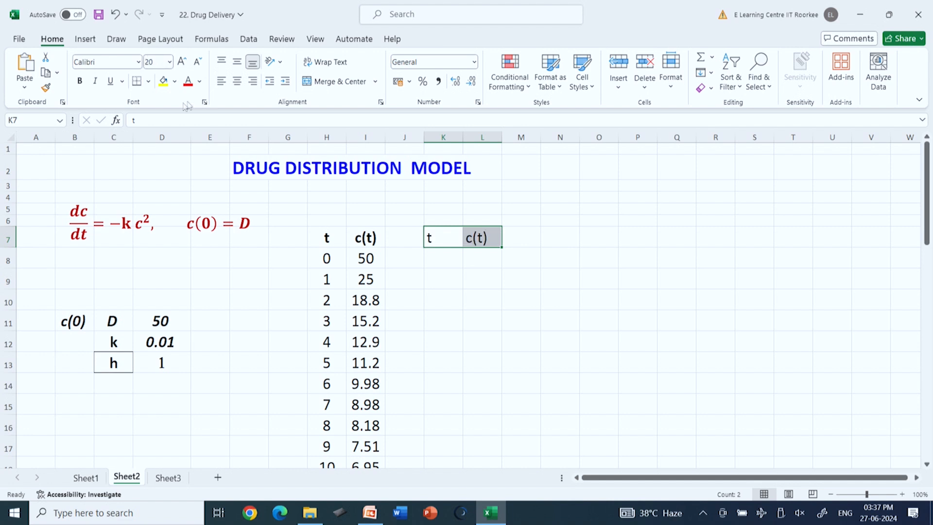
left_click(237, 80)
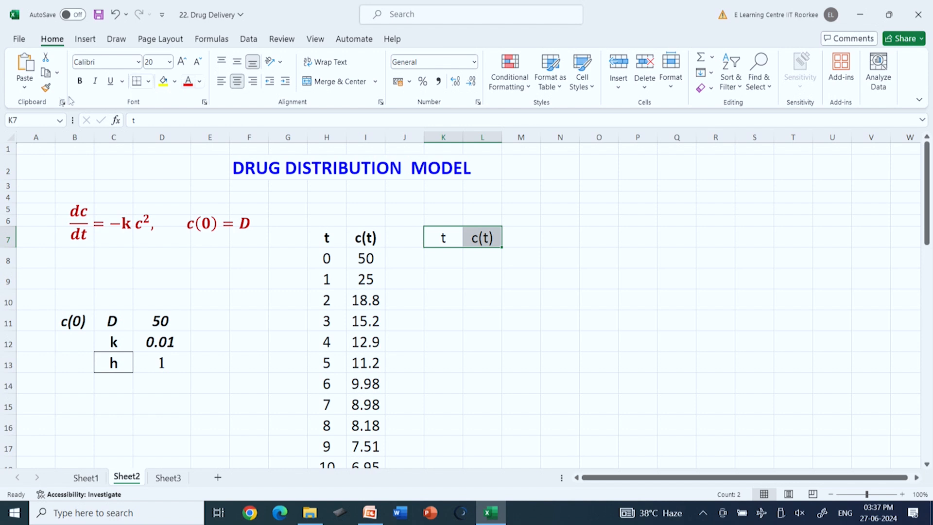
left_click(79, 81)
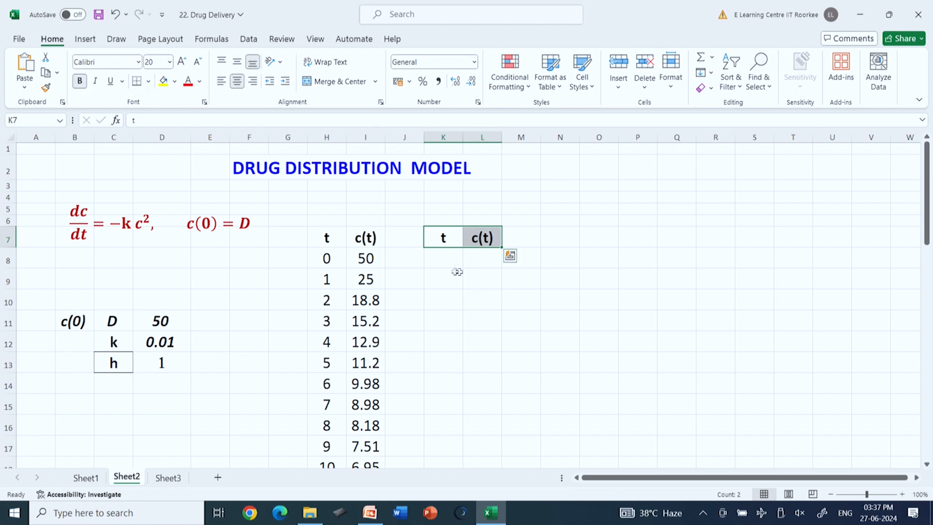
Format the empty table cells K8:L48 at font size 20 with centred alignment
left_click_drag(451, 262, 491, 345)
left_click(155, 63)
type("20")
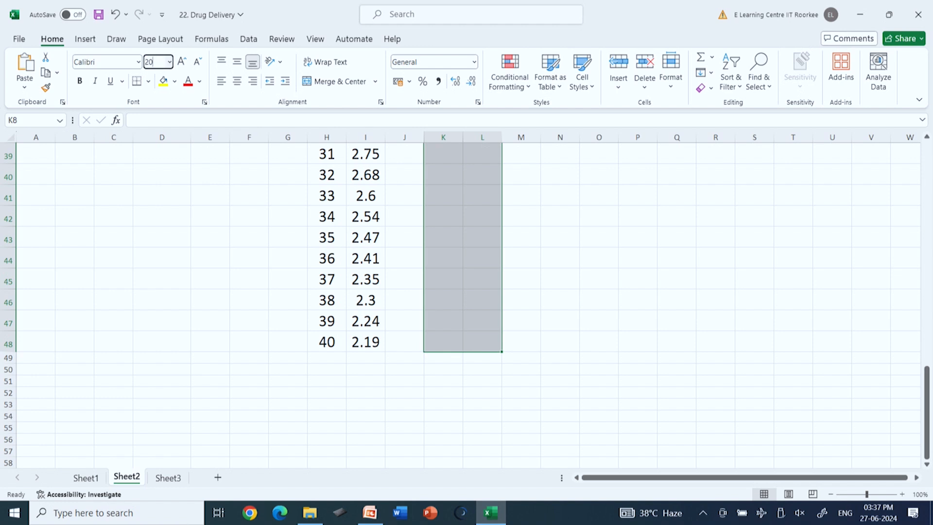
left_click(237, 81)
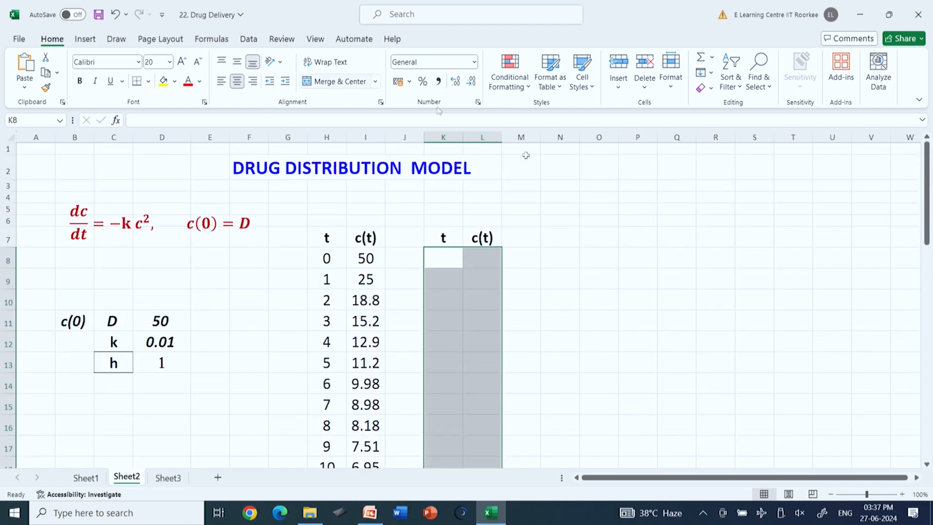
left_click(630, 294)
Enter 0 as the initial time in K8
left_click(443, 255)
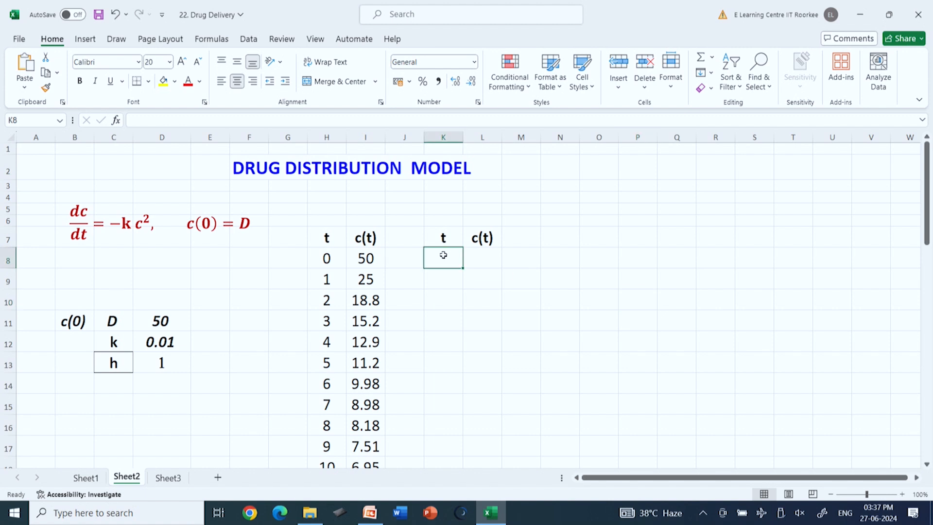
type("=")
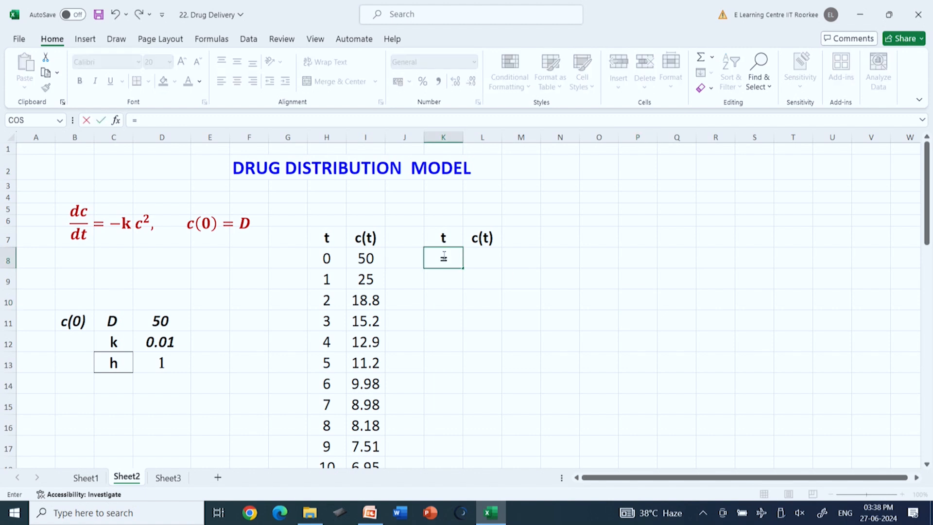
key("BackSpace")
type("0")
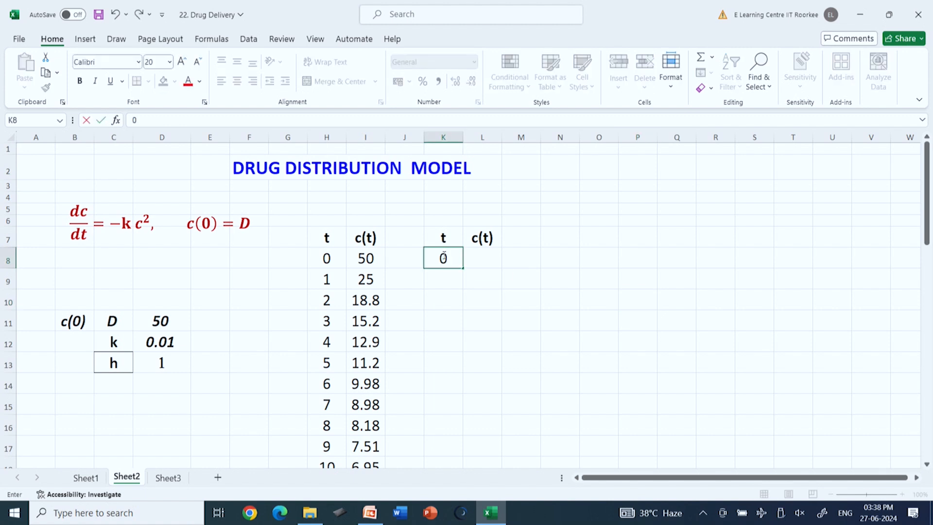
key("Return")
Enter the formula =K8+1 in K9 and fill it down to K48
type("=")
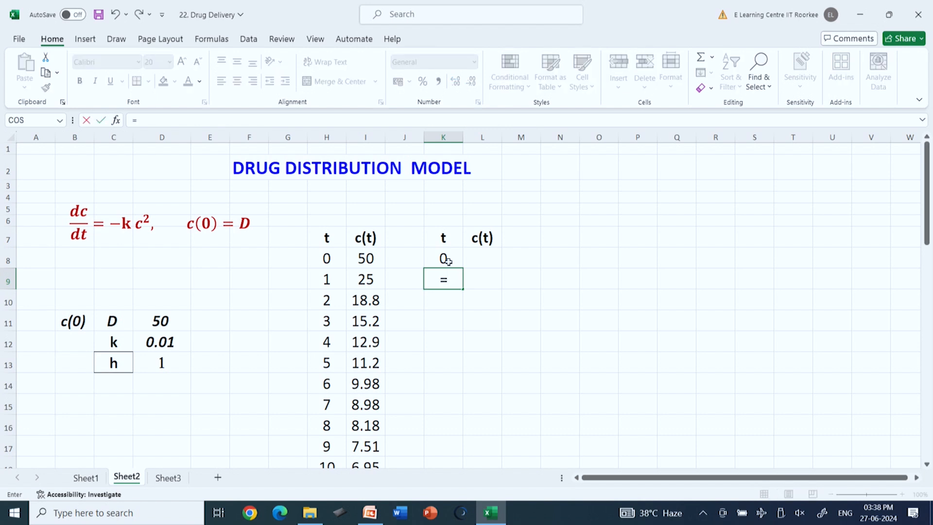
left_click(448, 261)
type("+")
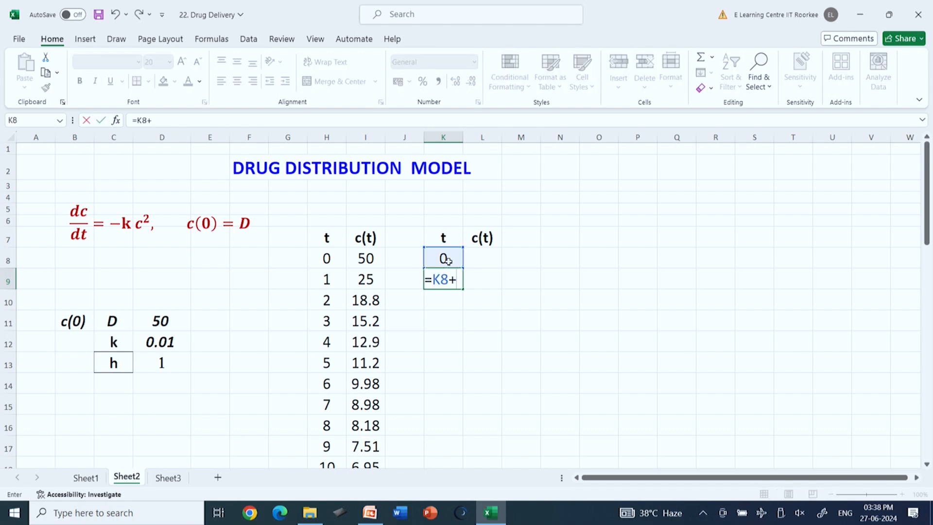
type("1")
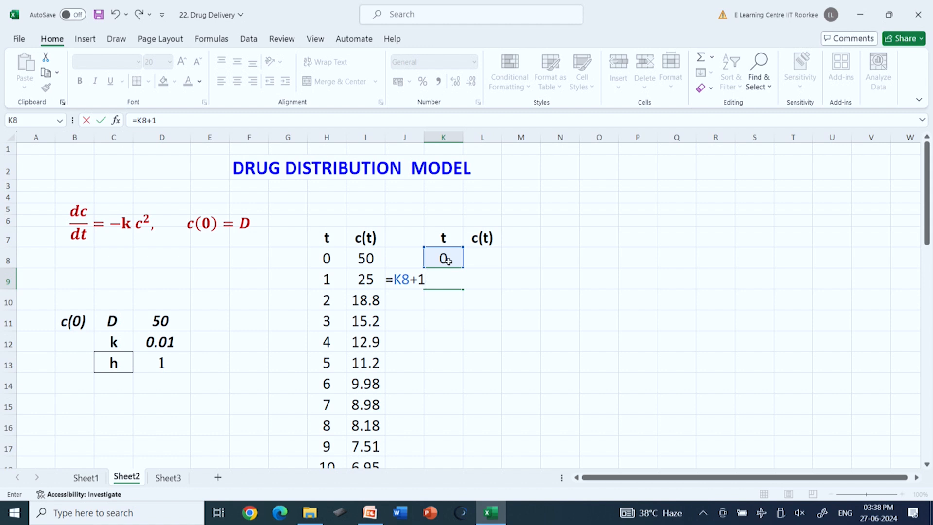
key("Return")
left_click(447, 279)
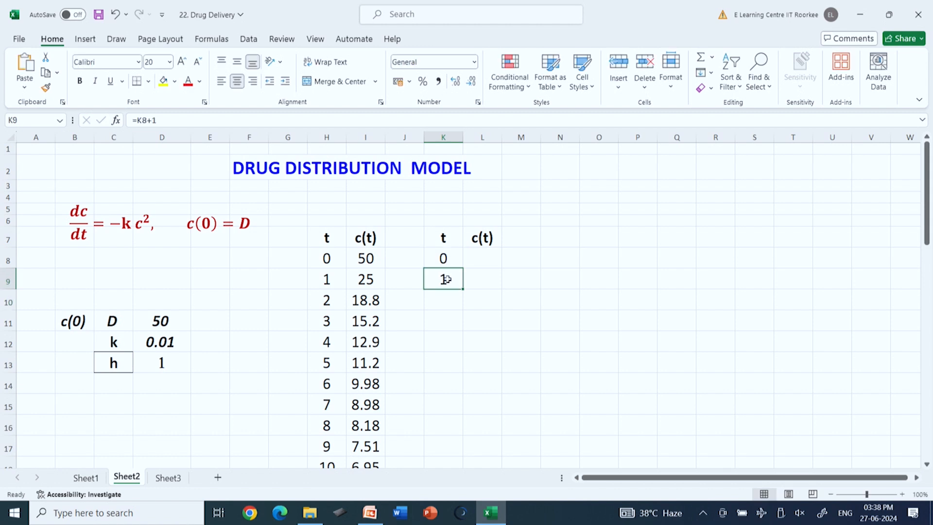
left_click_drag(463, 289, 460, 447)
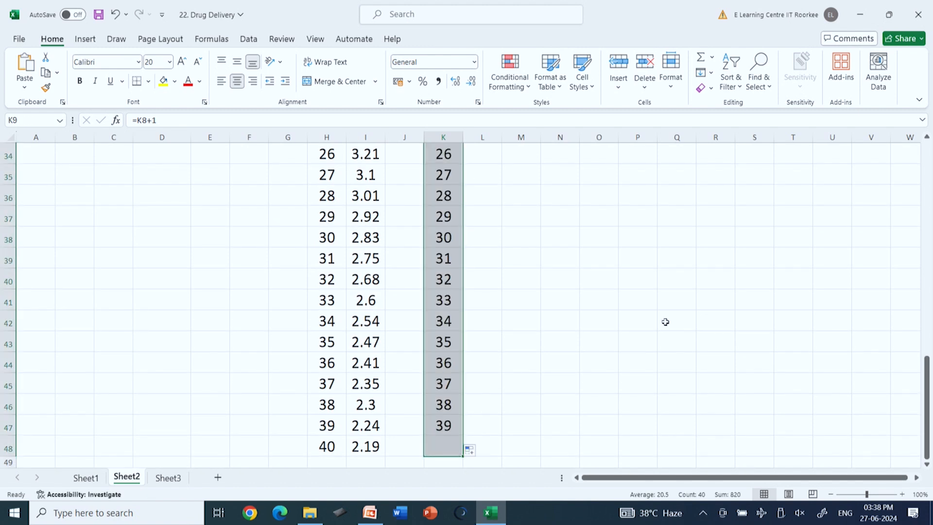
scroll(666, 321, "up", 11)
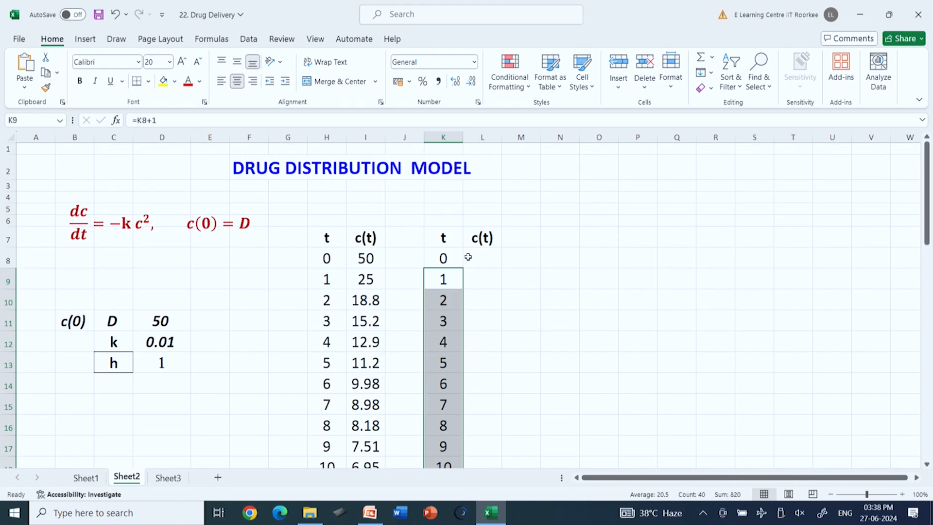
Enter 50 as the initial concentration in L8
left_click(474, 260)
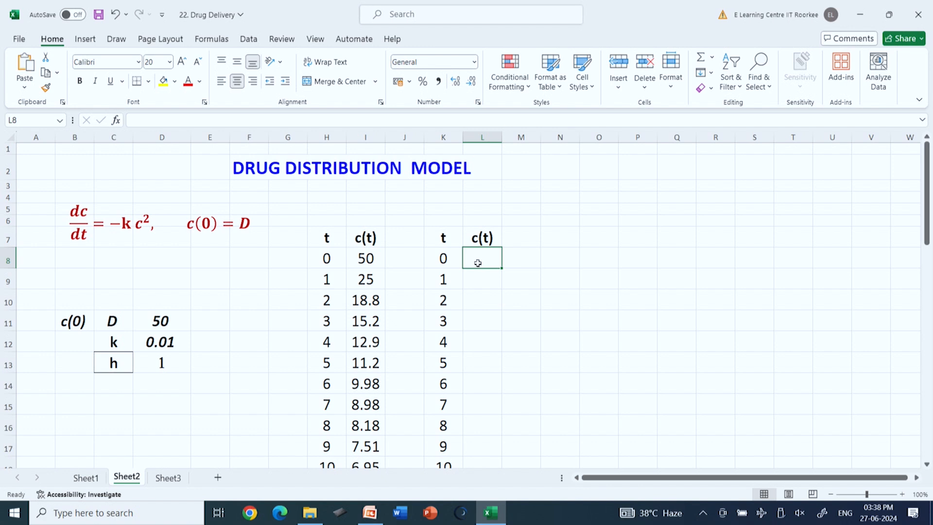
type("=")
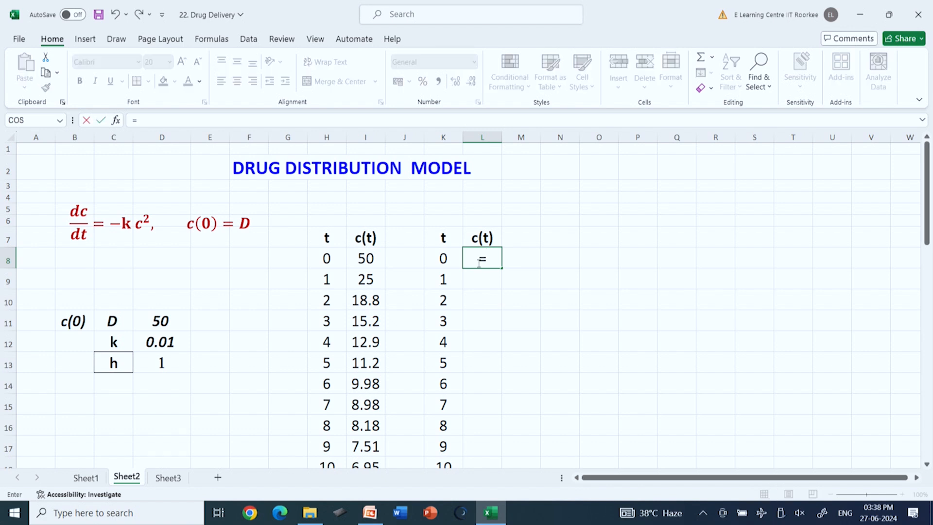
key("BackSpace")
type("50")
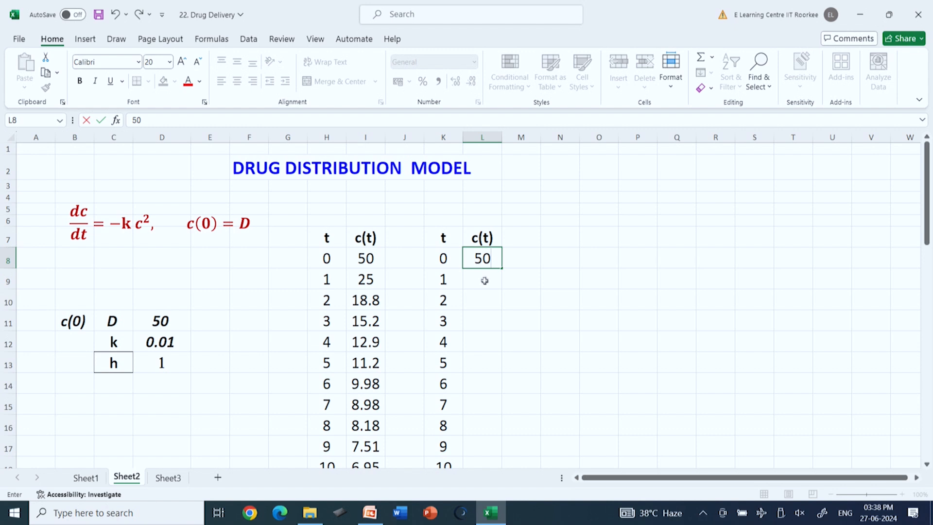
key("Return")
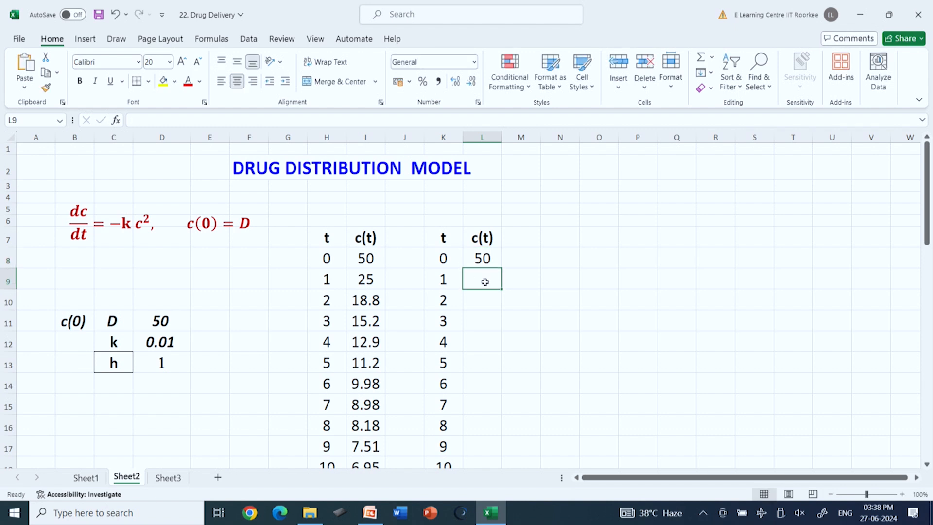
Enter the formula =L8+$D$13*(-$D$12*L8^2) in L9 to compute the next concentration value
type("=")
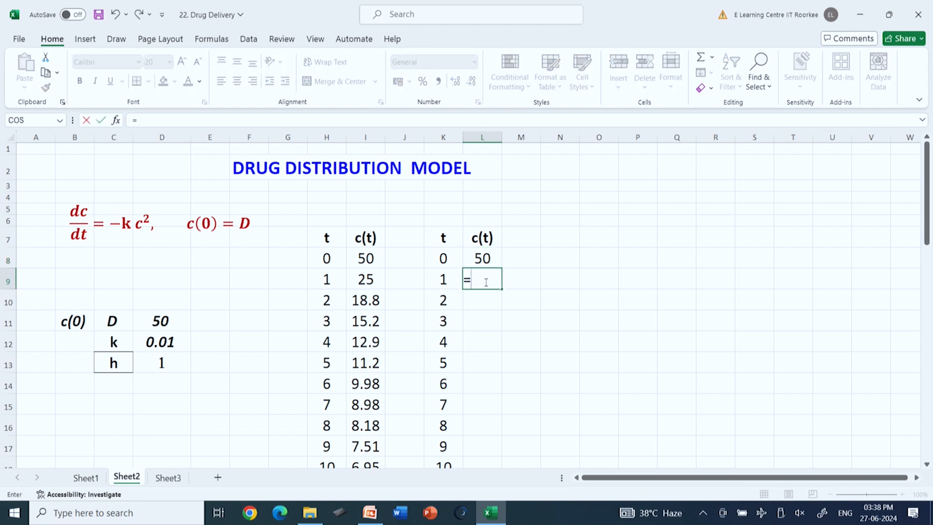
left_click(486, 258)
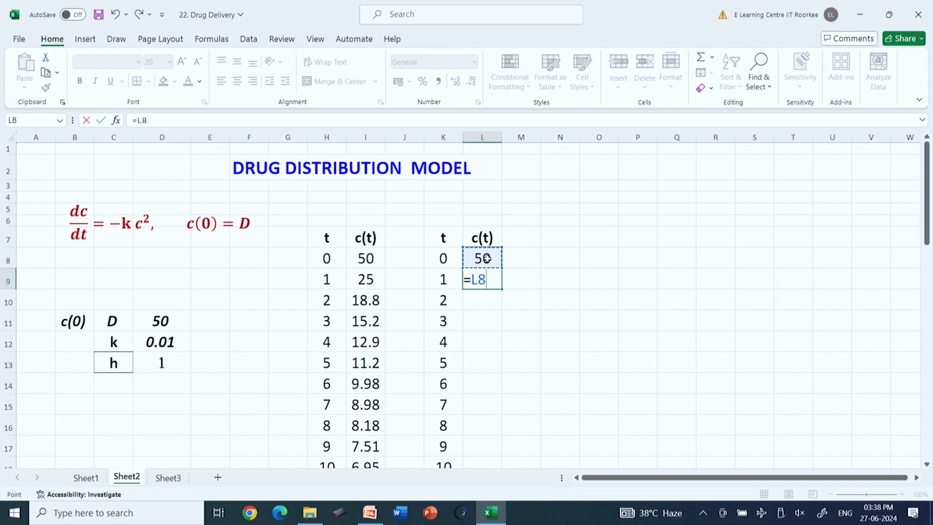
type("+")
left_click(163, 365)
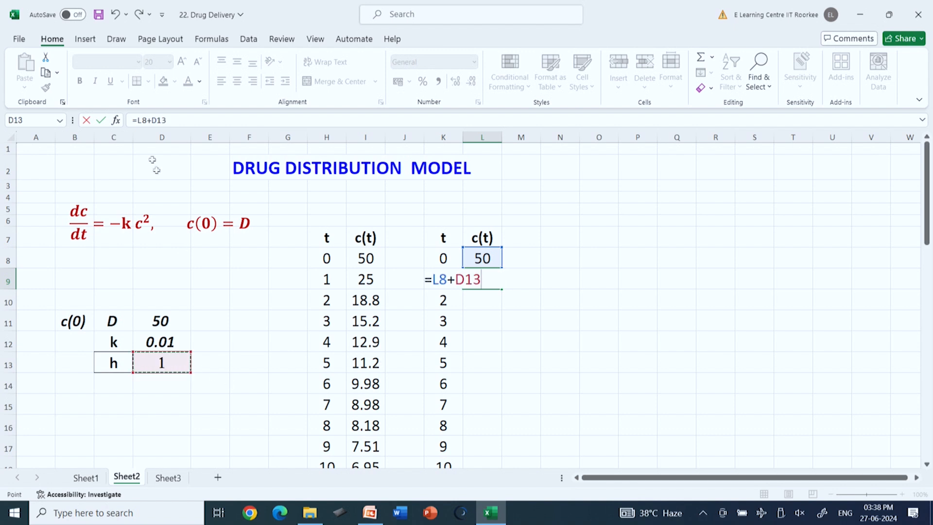
left_click(152, 120)
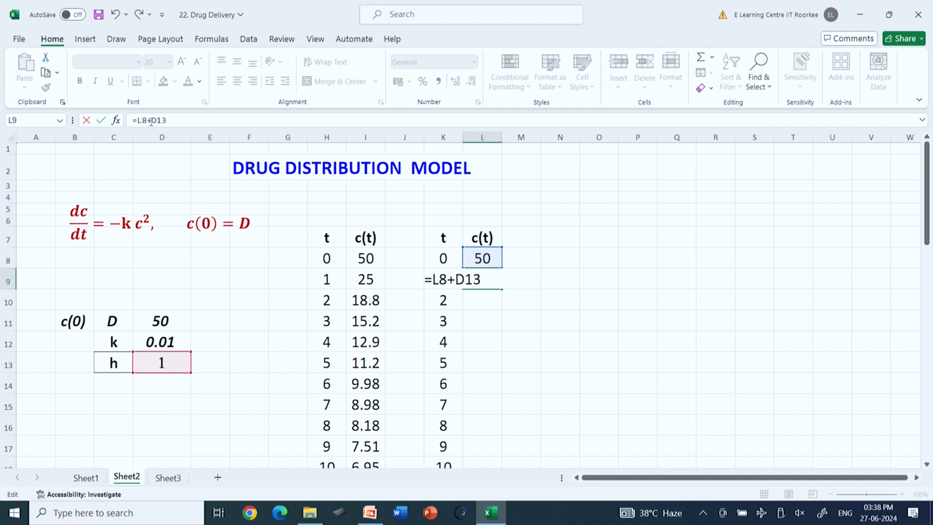
type("$D$13*")
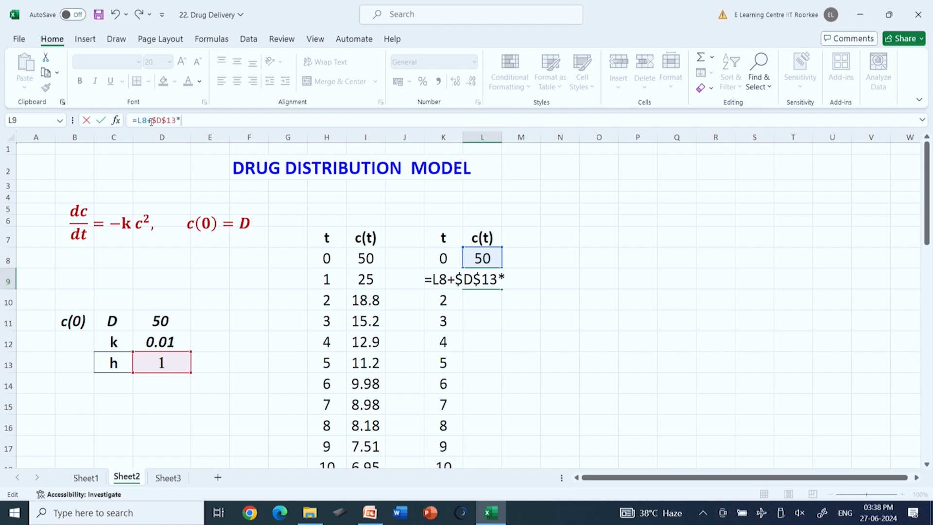
type("(")
type("-")
left_click(162, 346)
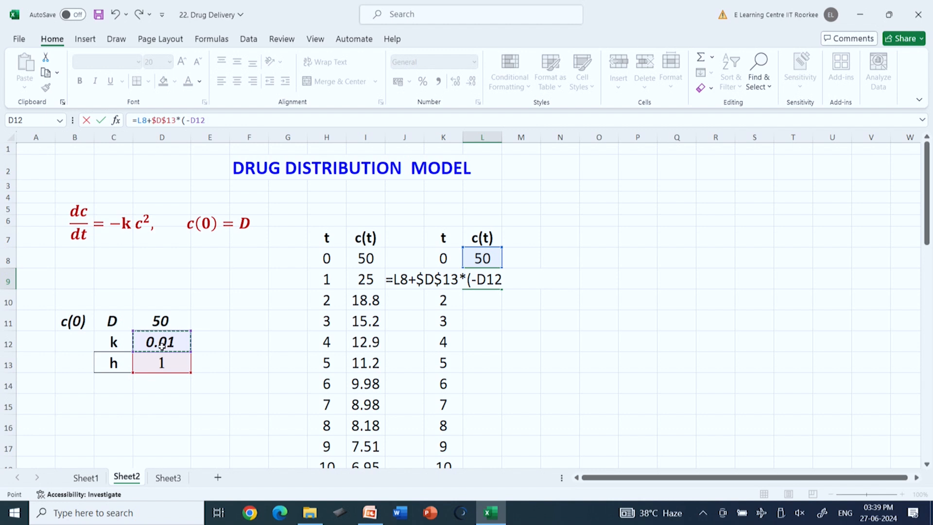
left_click(191, 121)
type("$")
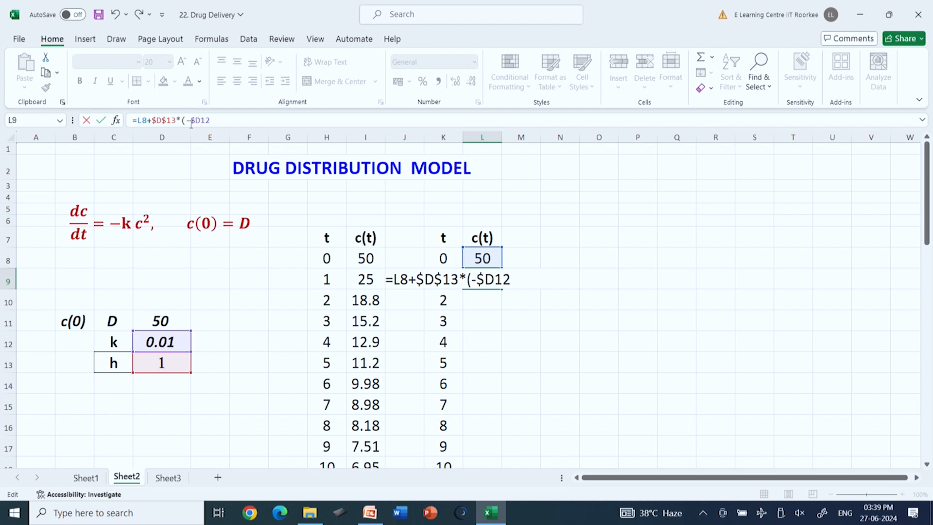
key("Right")
type("$13*")
left_click(493, 262)
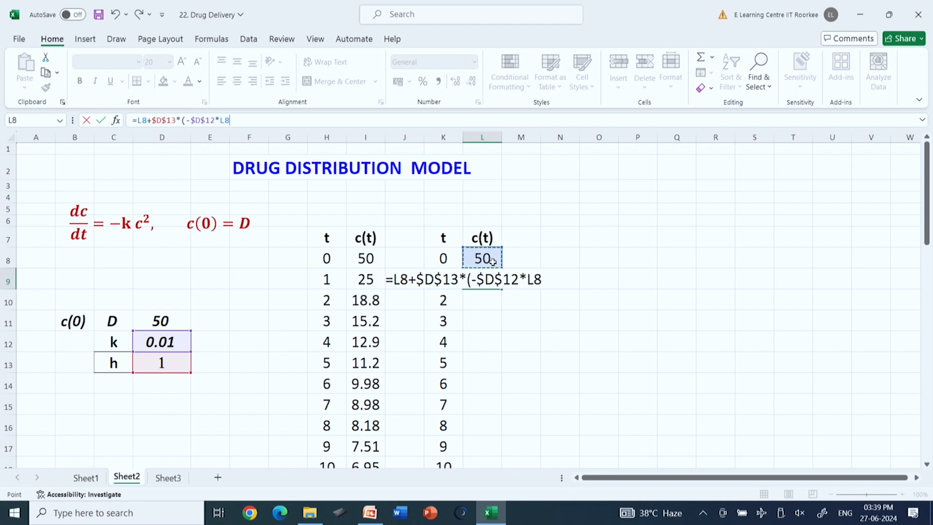
type("^2)")
key("Return")
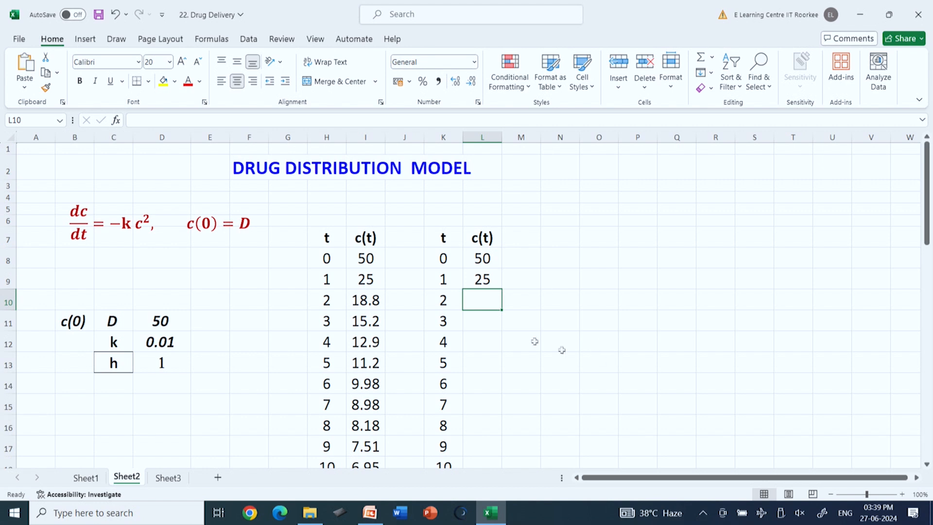
Fill the concentration formula in L9 down to L48
left_click(491, 275)
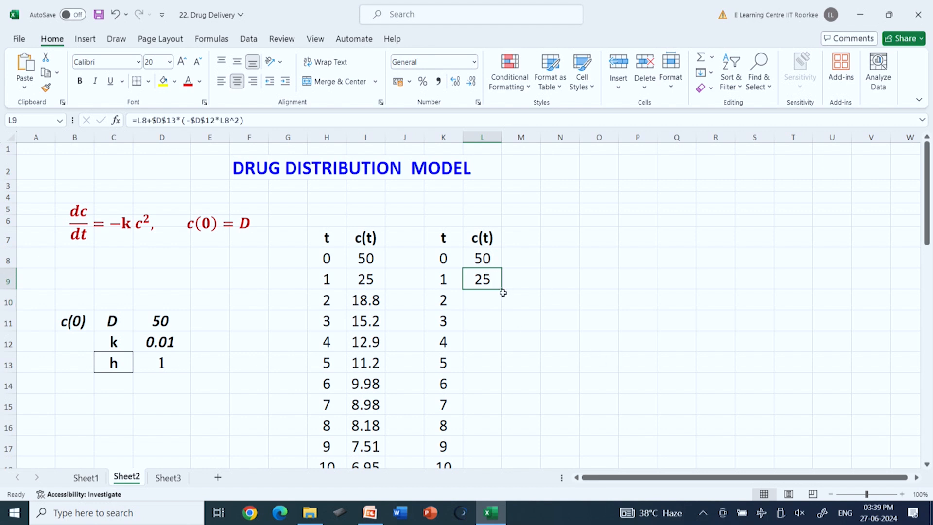
left_click_drag(501, 290, 503, 457)
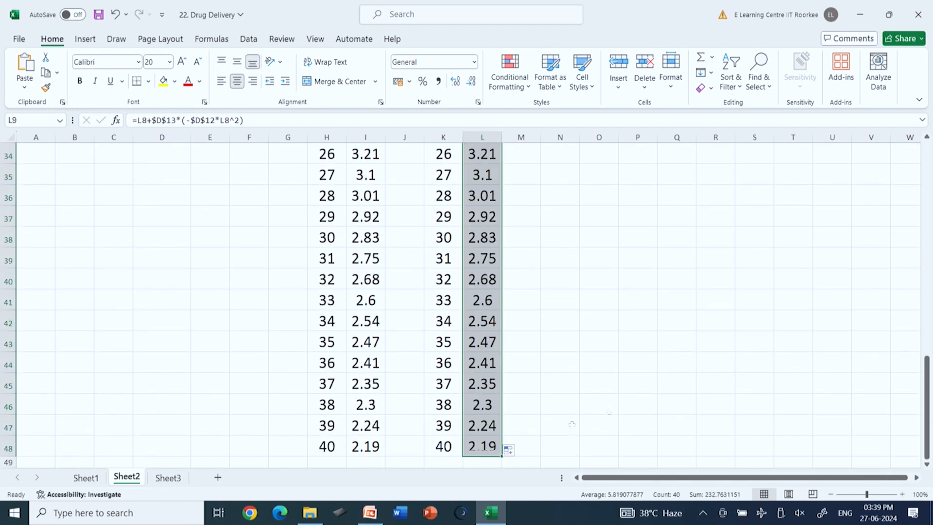
scroll(669, 401, "up", 7)
scroll(668, 401, "up", 4)
left_click(691, 378)
Insert a scatter chart with straight lines from the data in K8:L48 and place it beside the tables
left_click(443, 262)
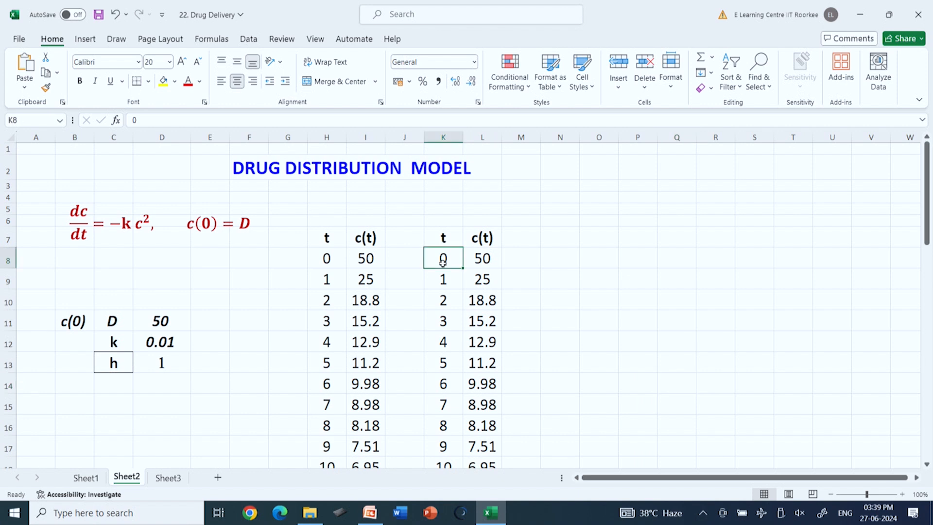
key("shift+Right")
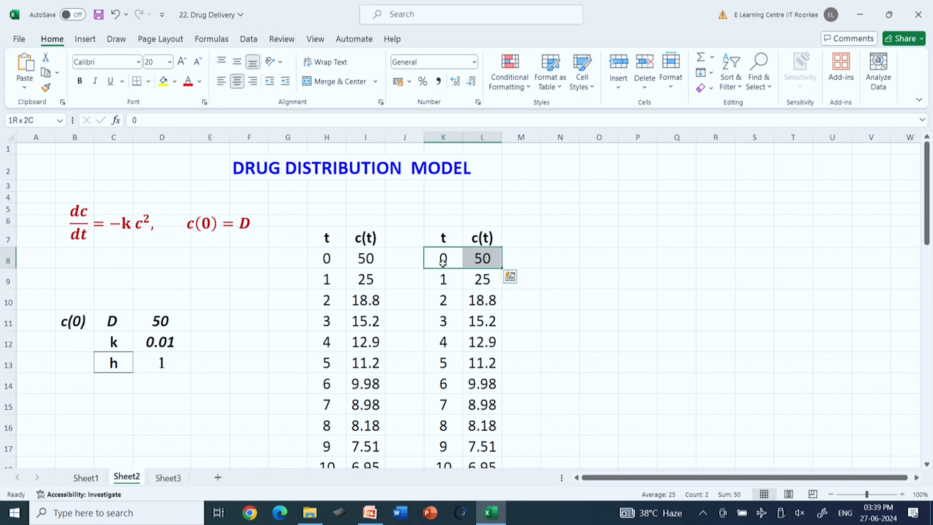
key("shift+Down")
key("shift+Down")
key("shift+Down")
key("shift+Down")
key("shift+Down")
key("shift+Down")
key("shift+Down")
key("shift+Down")
key("shift+Down")
key("shift+Down")
key("shift+Down")
key("shift+Down")
key("shift+Down")
key("shift+Down")
key("shift+Down")
key("shift+Down")
key("shift+Down")
key("shift+Down")
key("shift+Down")
key("shift+Down")
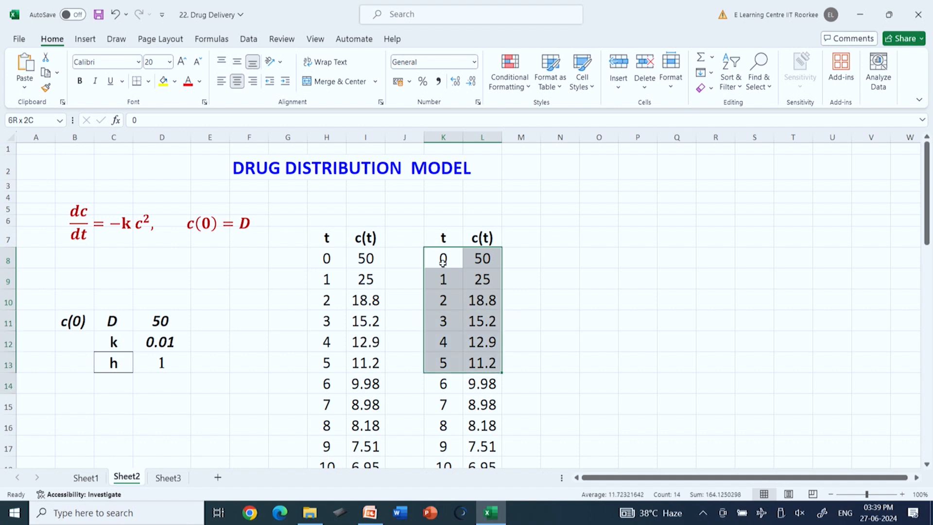
key("shift+Down")
key("shift+Down")
key("shift+Down")
key("shift+Down")
key("shift+Down")
key("shift+Down")
key("shift+Down")
key("shift+Down")
key("shift+Down")
key("shift+Down")
key("shift+Down")
key("shift+Down")
key("shift+Down")
key("shift+Down")
key("shift+Down")
key("shift+Down")
key("shift+Down")
key("shift+Down")
key("shift+Down")
key("shift+Down")
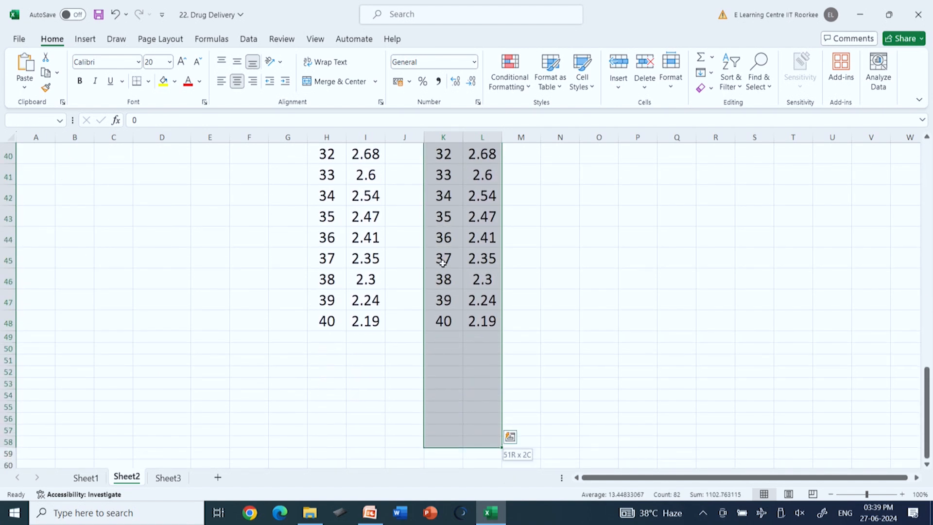
key("shift+Up")
key("shift+Up")
key("shift+Up")
key("shift+Up")
key("shift+Up")
key("shift+Up")
key("shift+Up")
key("shift+Up")
key("shift+Up")
key("shift+Up")
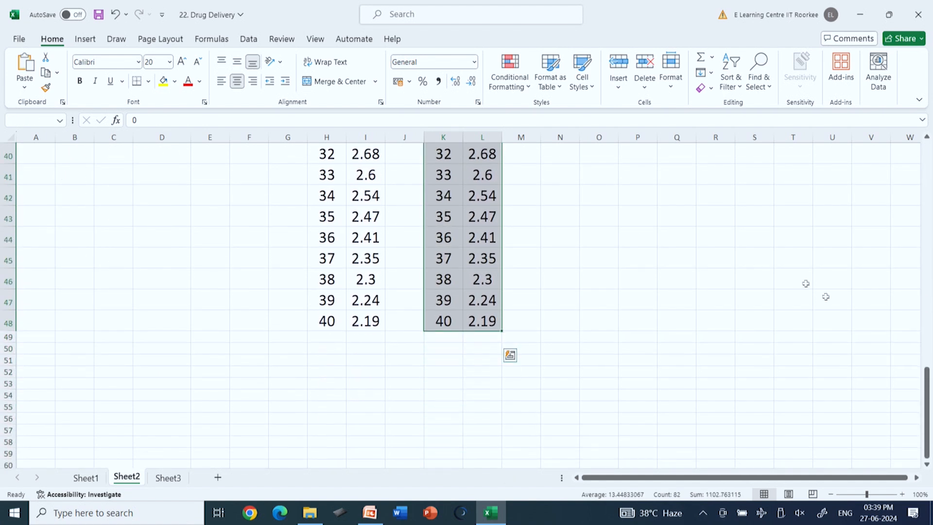
left_click_drag(927, 414, 927, 182)
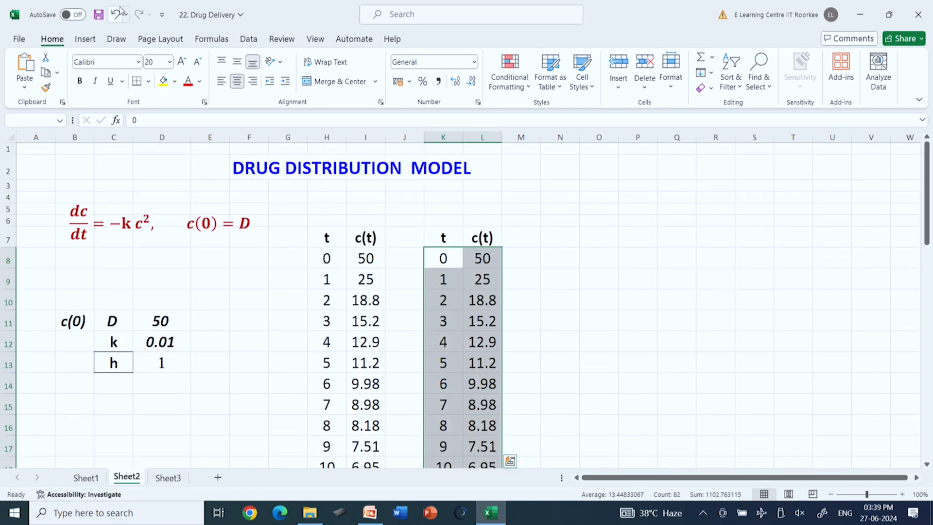
left_click(85, 40)
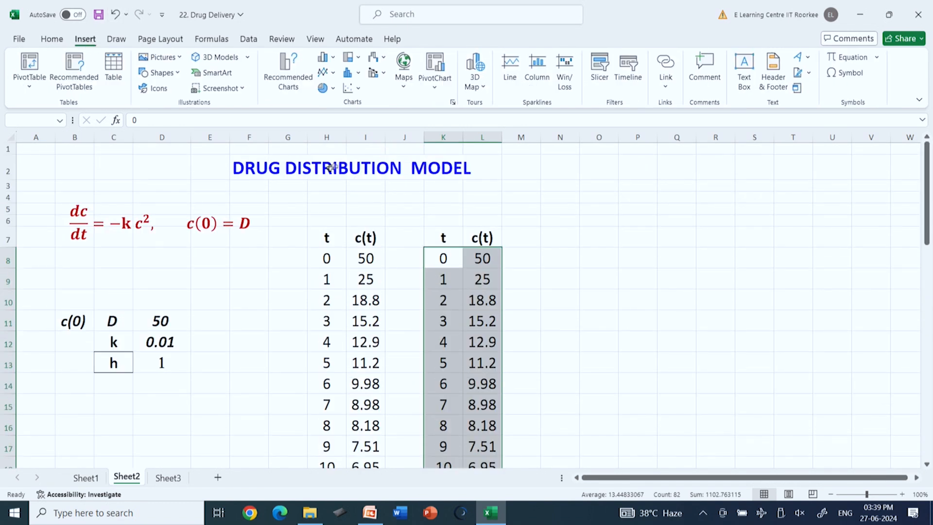
left_click(359, 89)
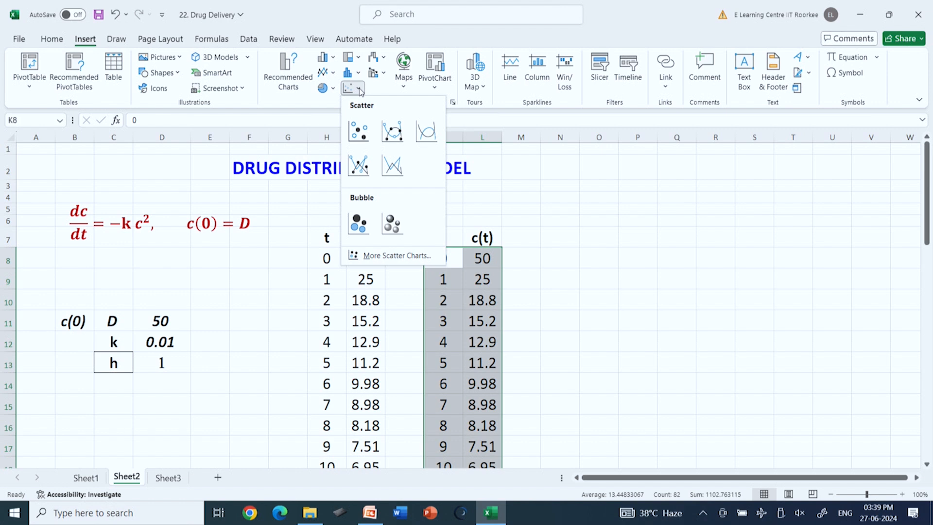
left_click(393, 166)
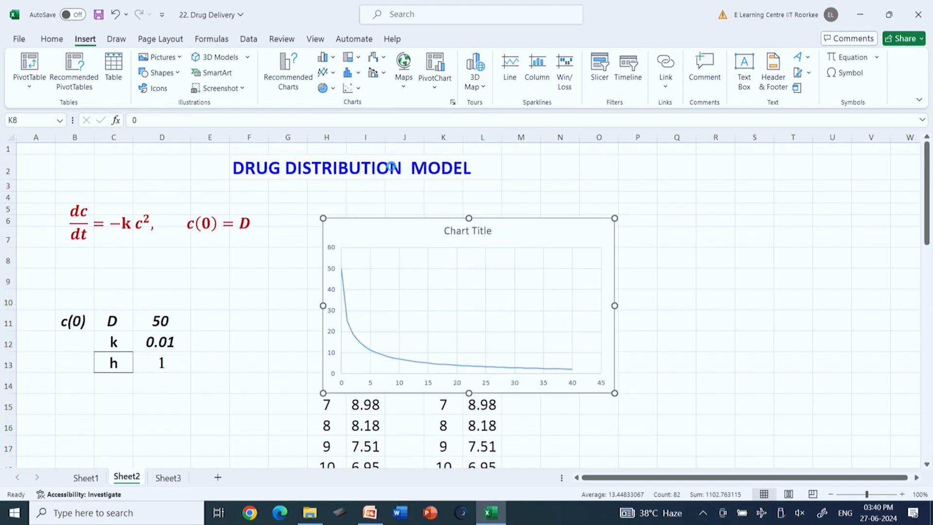
left_click_drag(523, 220, 775, 231)
Change the chart title to "Drug Distribution"
left_click(729, 241)
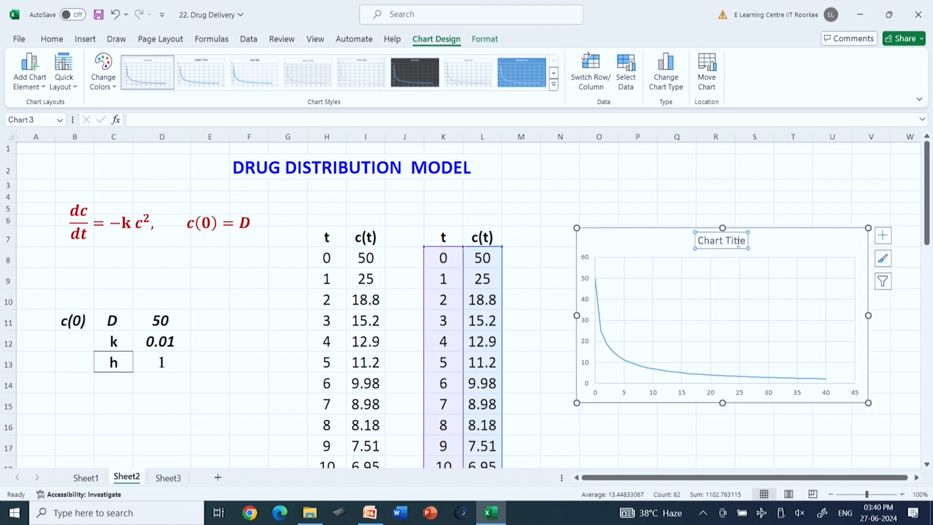
left_click(746, 242)
key("BackSpace")
key("BackSpace")
key("BackSpace")
key("BackSpace")
key("BackSpace")
key("BackSpace")
key("BackSpace")
key("BackSpace")
key("BackSpace")
key("BackSpace")
key("BackSpace")
type("D")
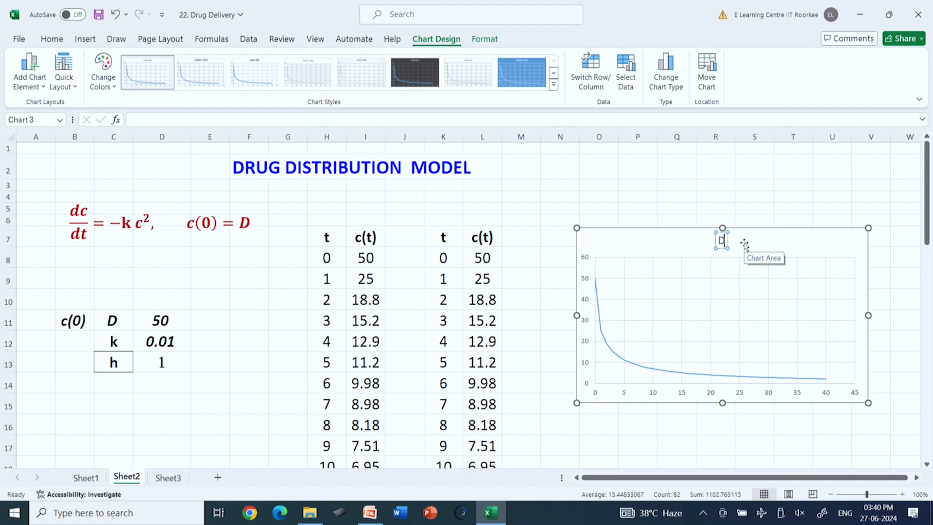
type("rug Distrib")
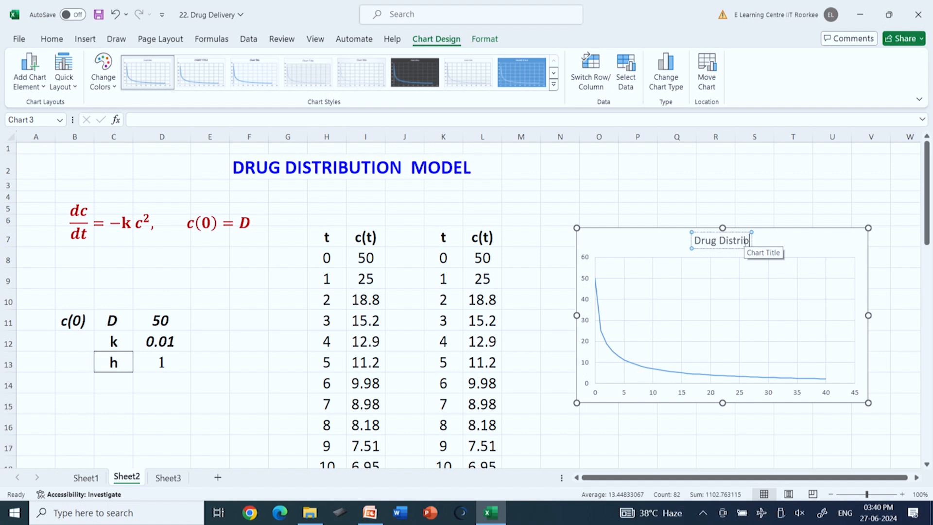
type("ution")
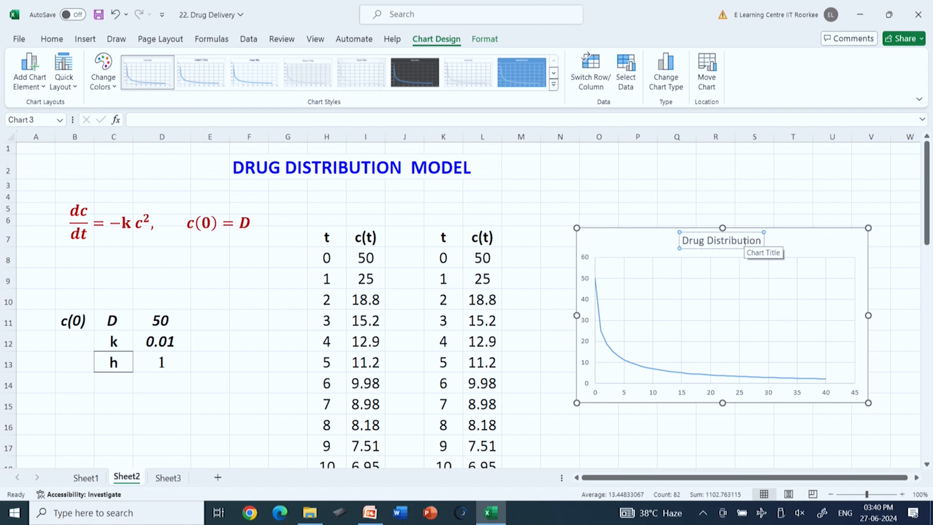
left_click(881, 278)
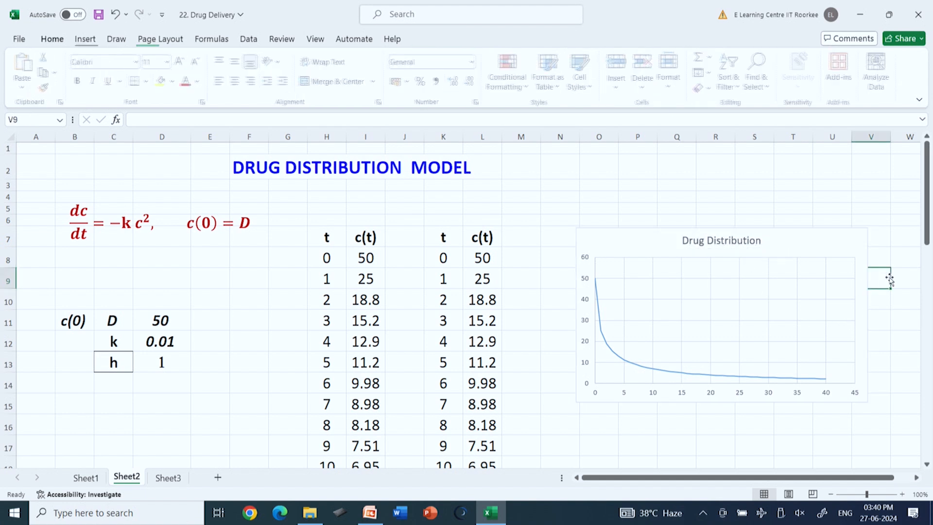
Remove the gridlines from the Drug Distribution chart and add axis titles
left_click(857, 227)
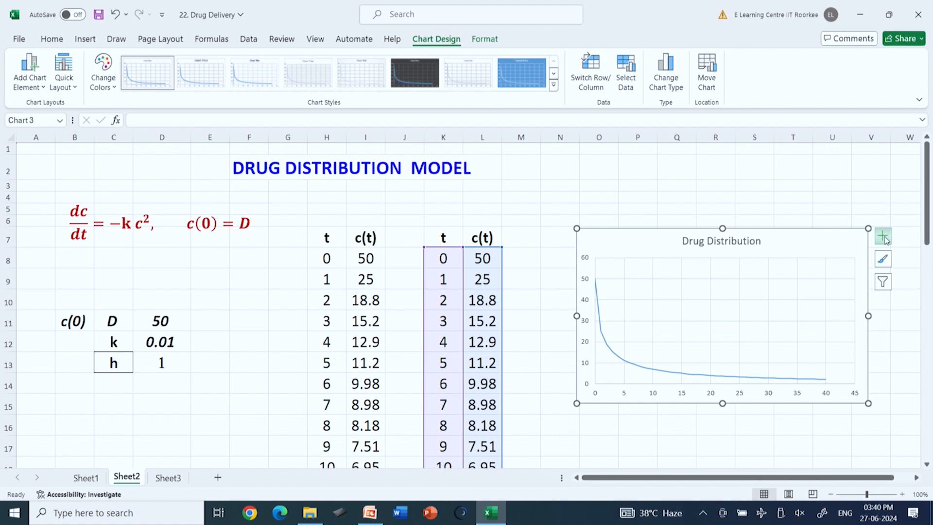
left_click(884, 237)
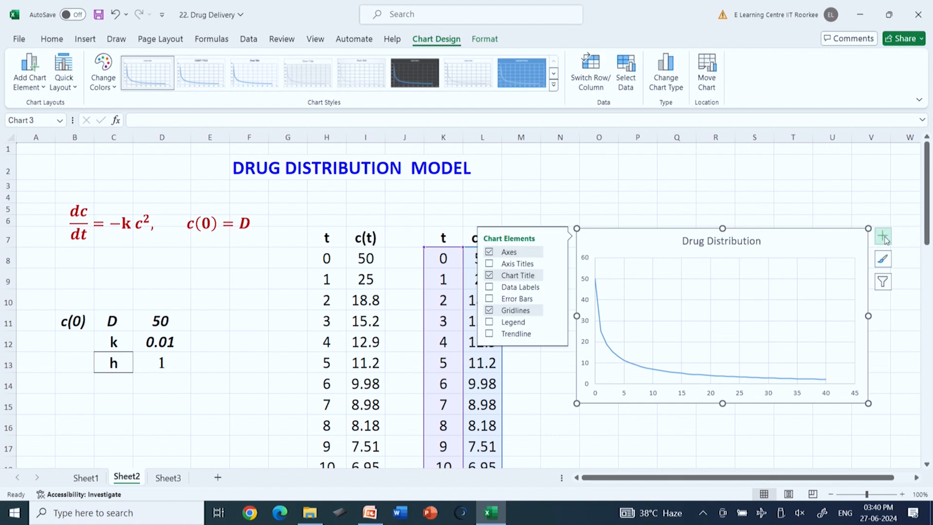
left_click(489, 311)
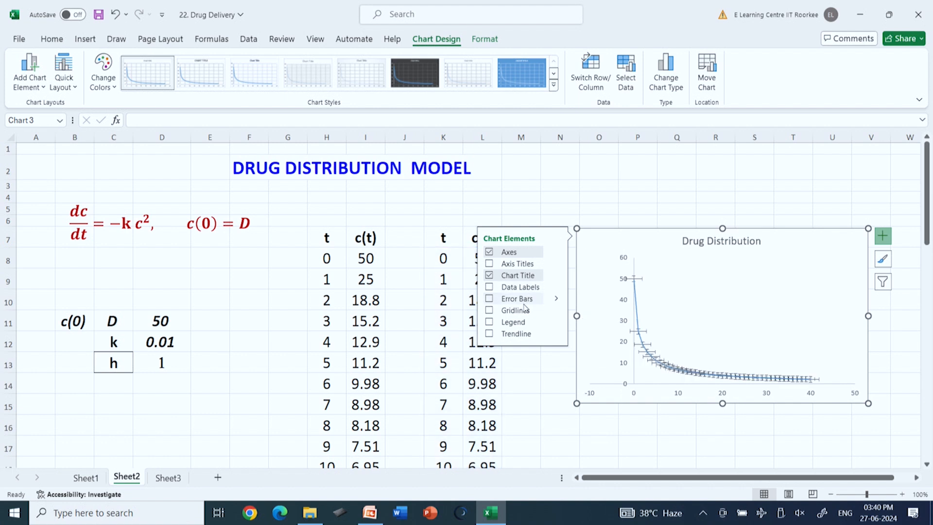
left_click(490, 264)
Set the chart's horizontal axis title to "Time"
left_click(735, 388)
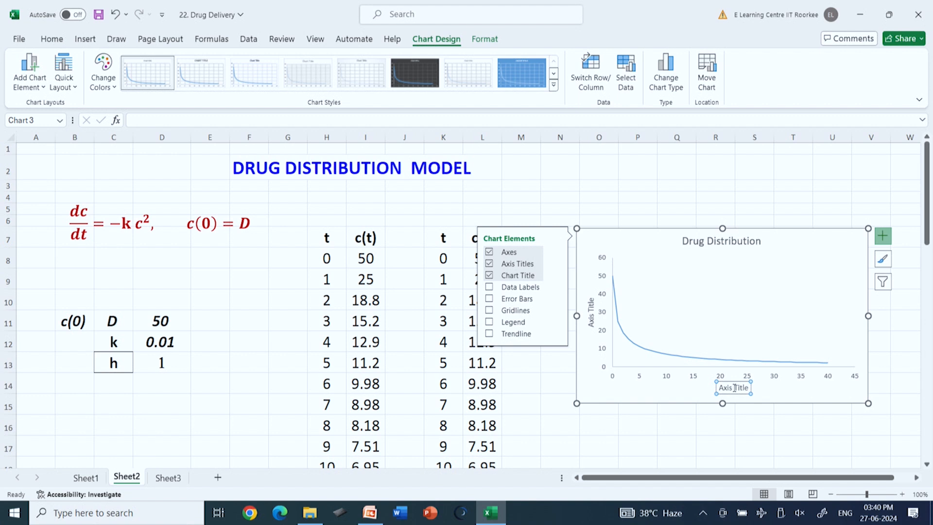
left_click(735, 388)
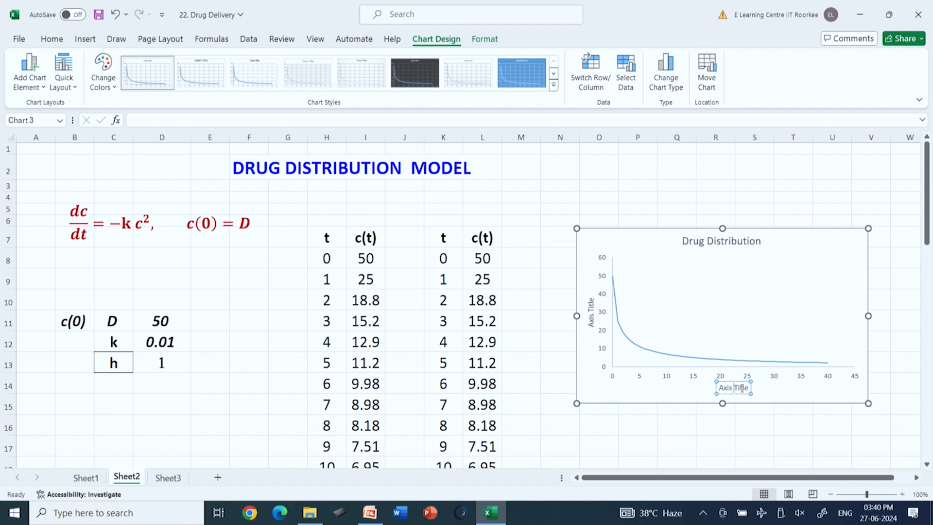
key("BackSpace")
key("BackSpace")
key("BackSpace")
key("BackSpace")
key("BackSpace")
key("BackSpace")
key("BackSpace")
key("BackSpace")
key("BackSpace")
key("BackSpace")
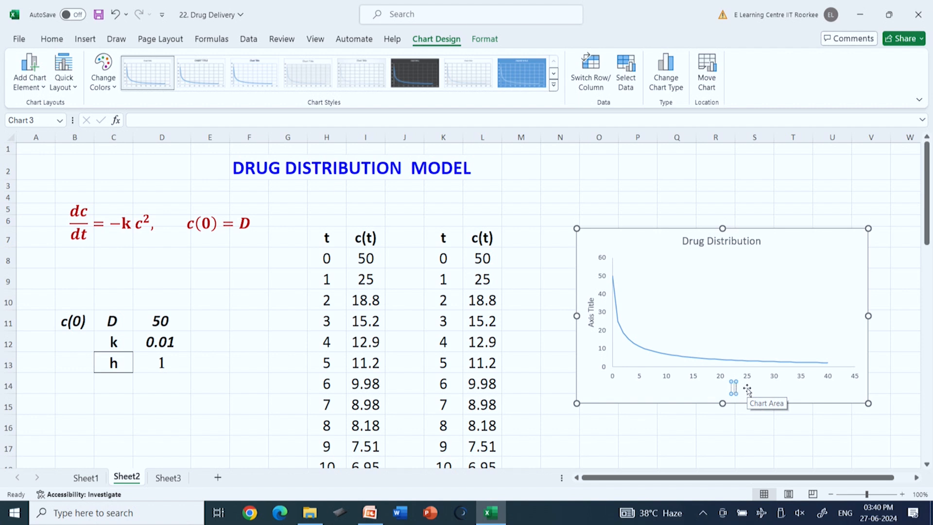
type("Time")
Set the vertical axis title to "Concentration of the drug" and shift the chart slightly closer to the tables
left_click(591, 320)
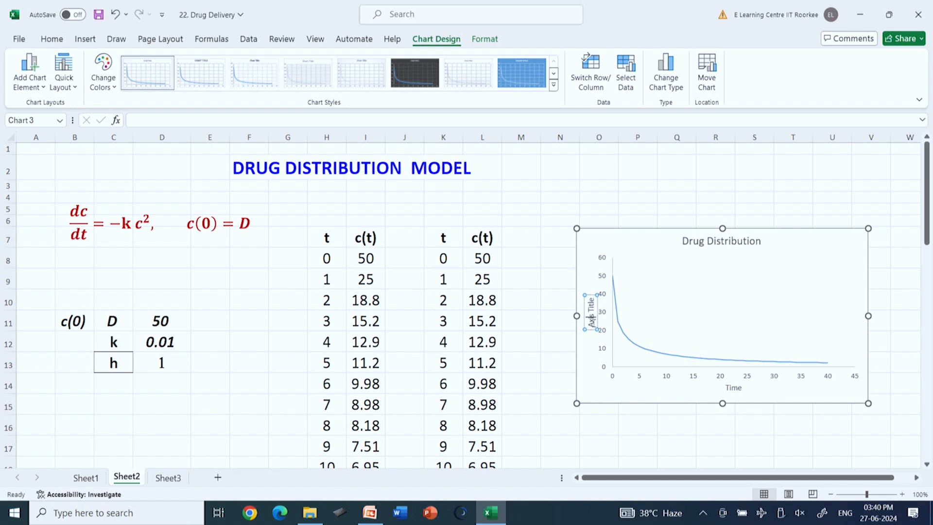
key("BackSpace")
key("BackSpace")
key("BackSpace")
key("BackSpace")
key("BackSpace")
key("BackSpace")
key("BackSpace")
key("BackSpace")
key("BackSpace")
key("BackSpace")
type("Concen")
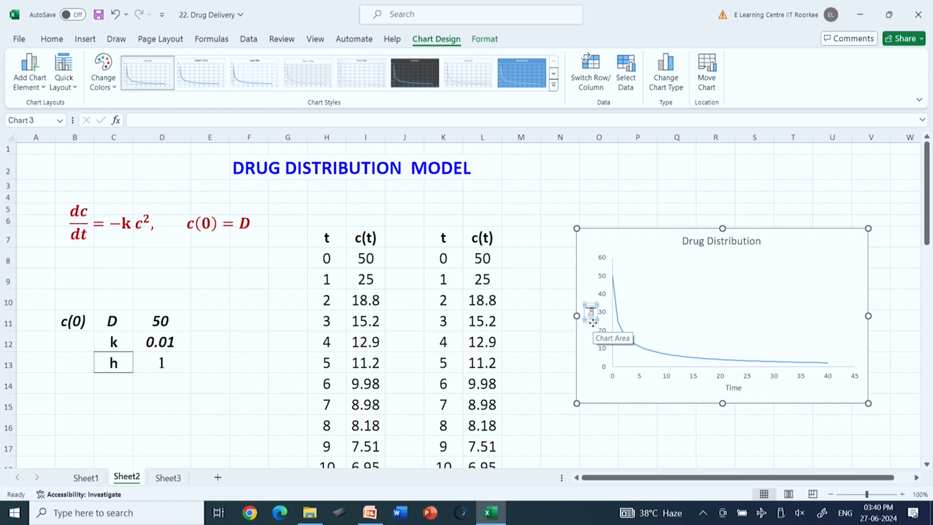
type("tration")
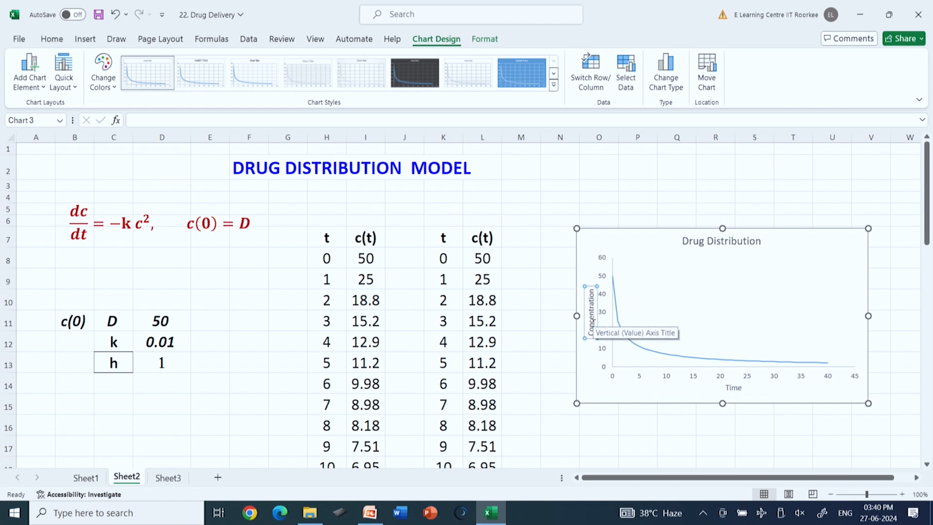
type(" of the drug")
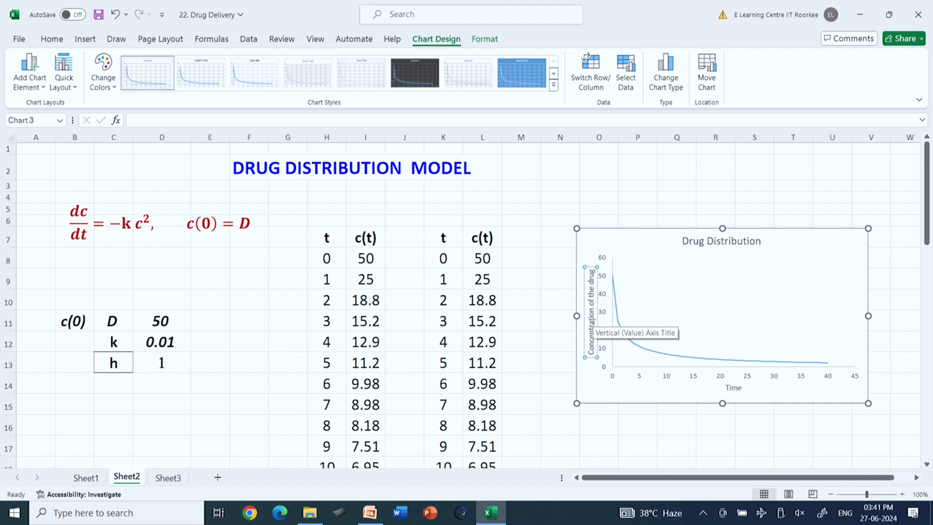
left_click(732, 429)
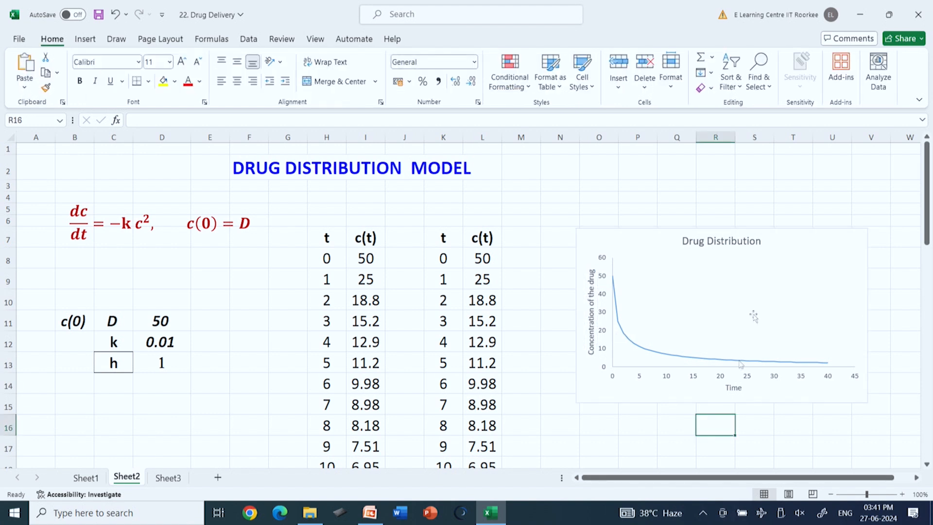
left_click_drag(791, 232, 784, 235)
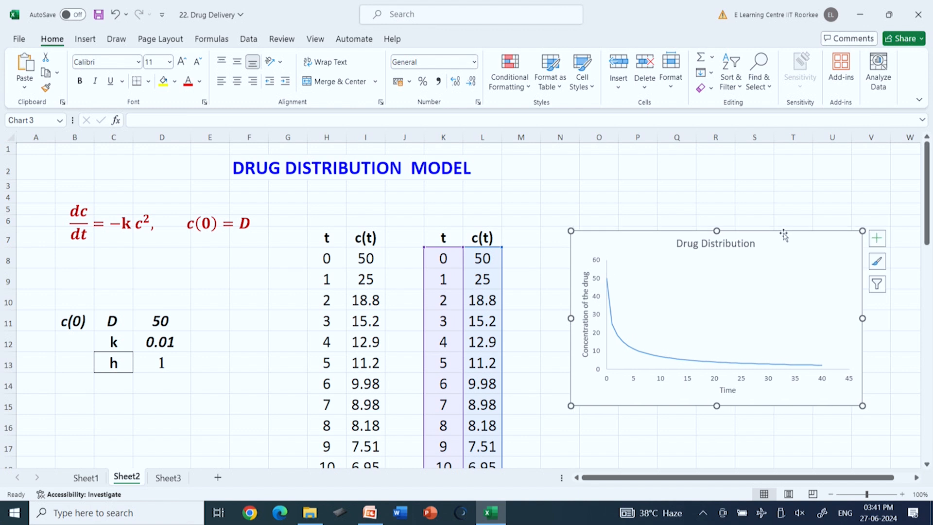
left_click(771, 174)
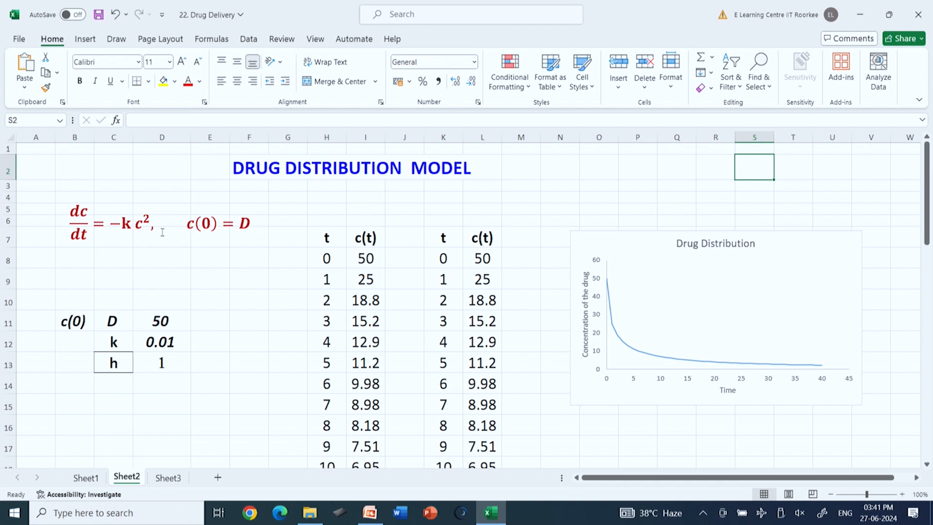
Enter the column headers t in J10 and c(t) in K10 on Sheet3
left_click(170, 477)
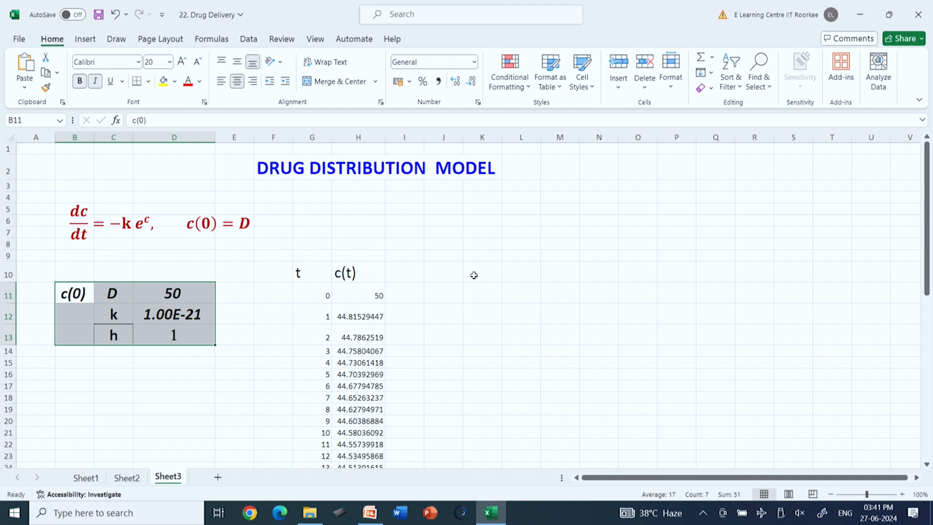
left_click(454, 274)
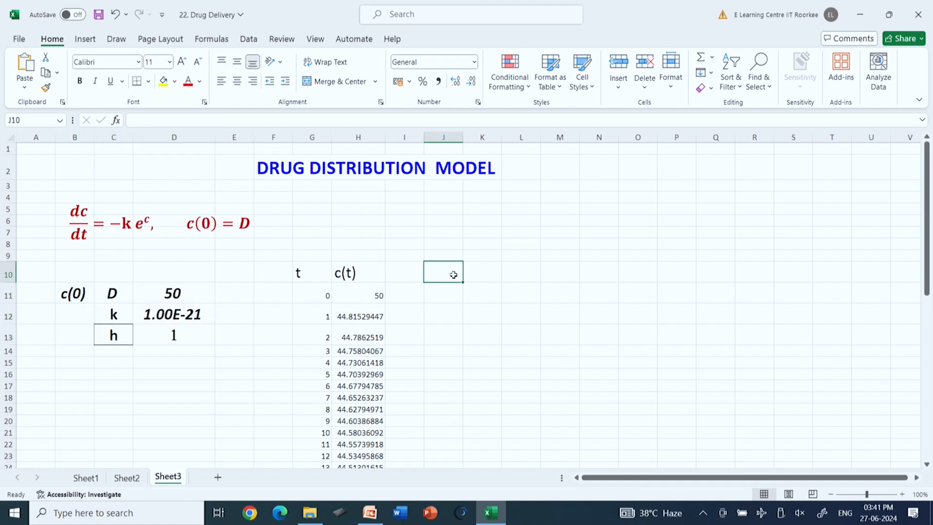
type("t")
left_click(481, 274)
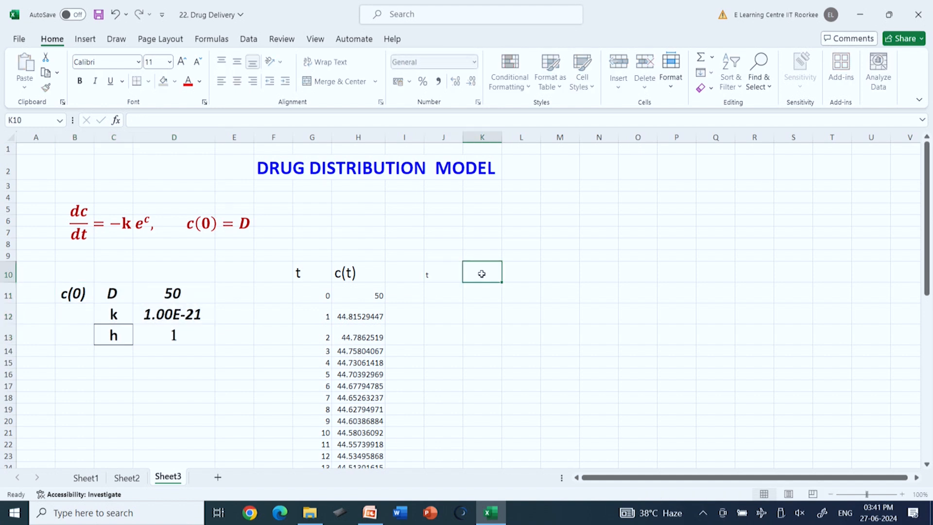
type("c(t")
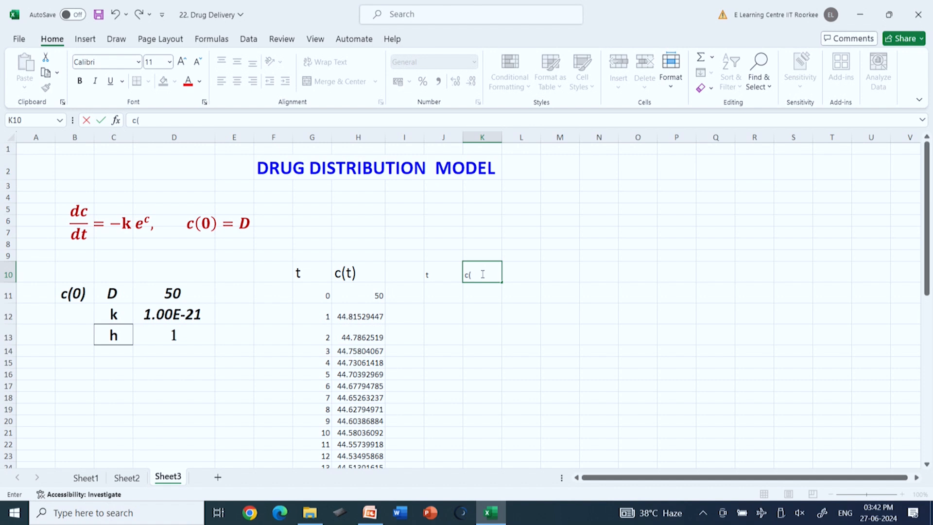
left_click(537, 349)
Format the headers in J10:K10 with font size 20, bold and centred alignment
left_click(441, 265)
left_click_drag(441, 266, 473, 274)
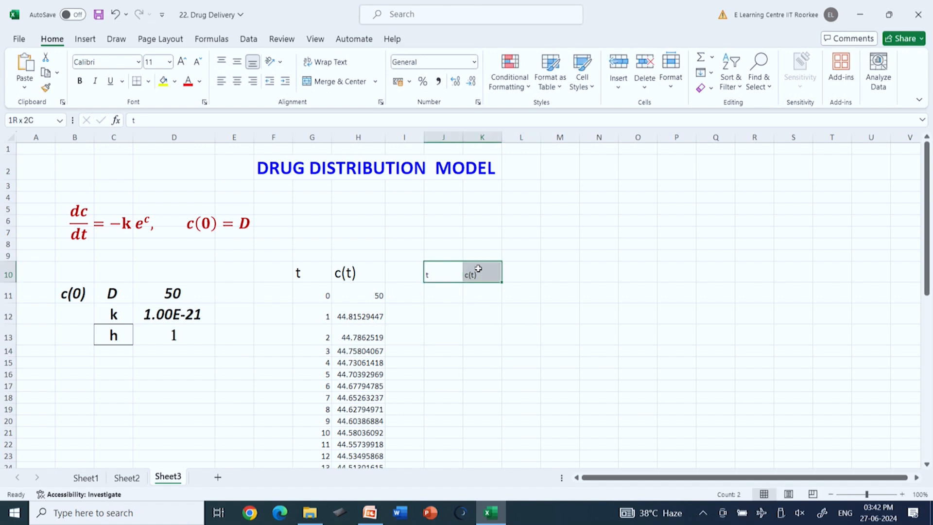
left_click(155, 62)
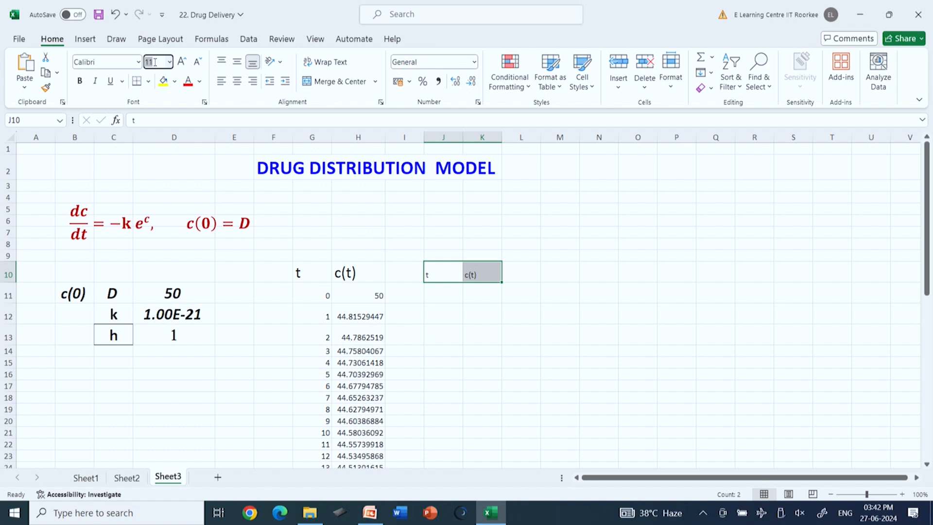
type("20")
key("Return")
left_click(80, 83)
left_click(237, 83)
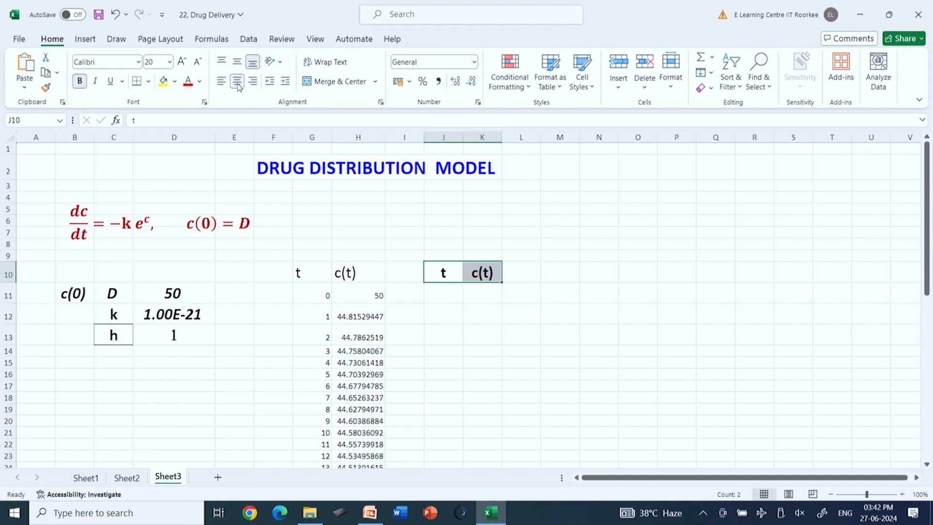
left_click(452, 294)
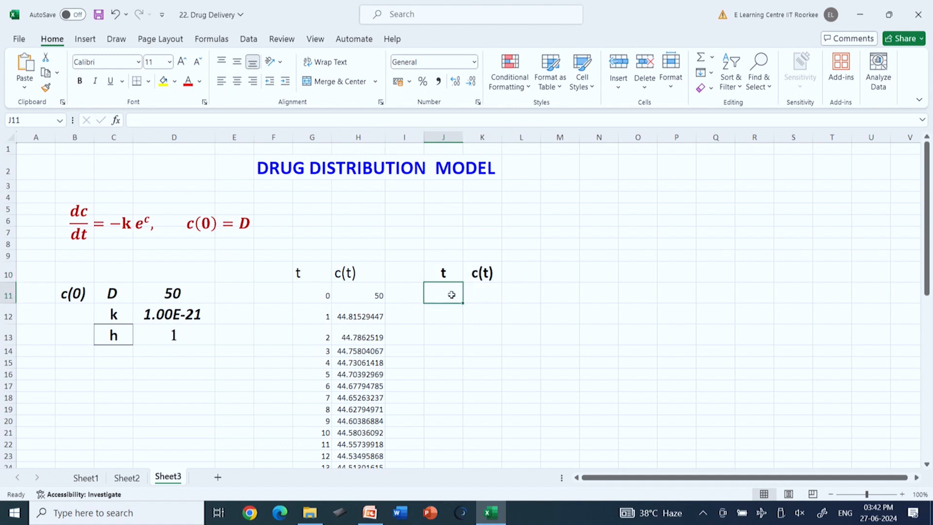
Enter the initial values 0 in J11 and 50 in K11 on Sheet3
type("0")
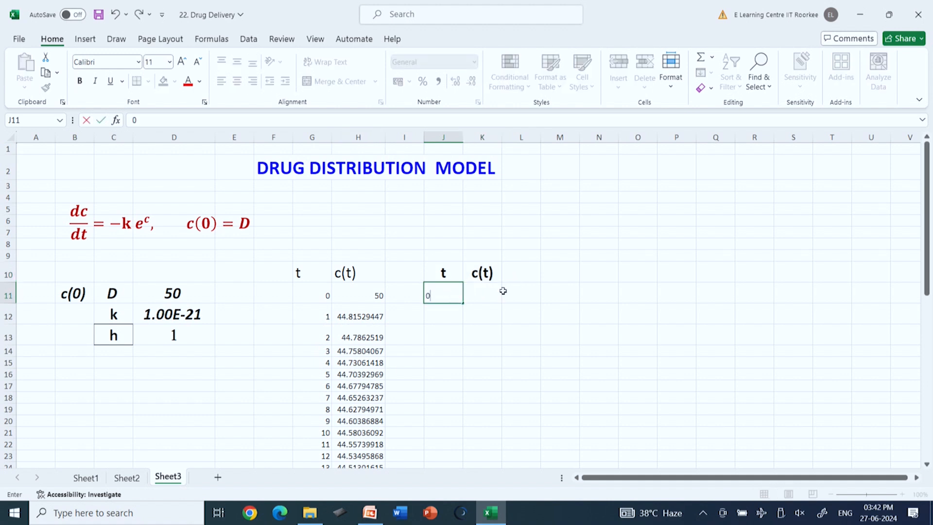
left_click(496, 292)
type("0")
key("BackSpace")
type("5")
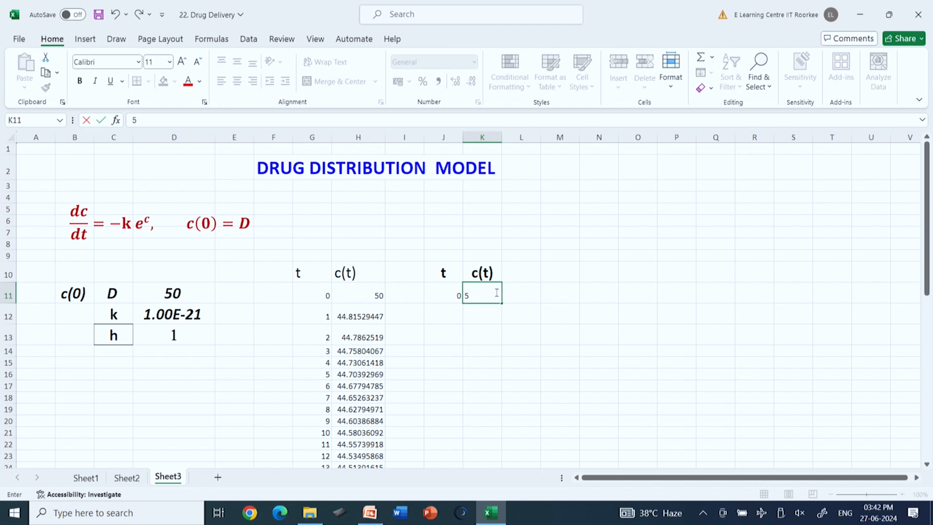
type("0")
left_click(562, 348)
Format the range J11:K51 with font size 20 and centred alignment
left_click_drag(445, 293, 477, 440)
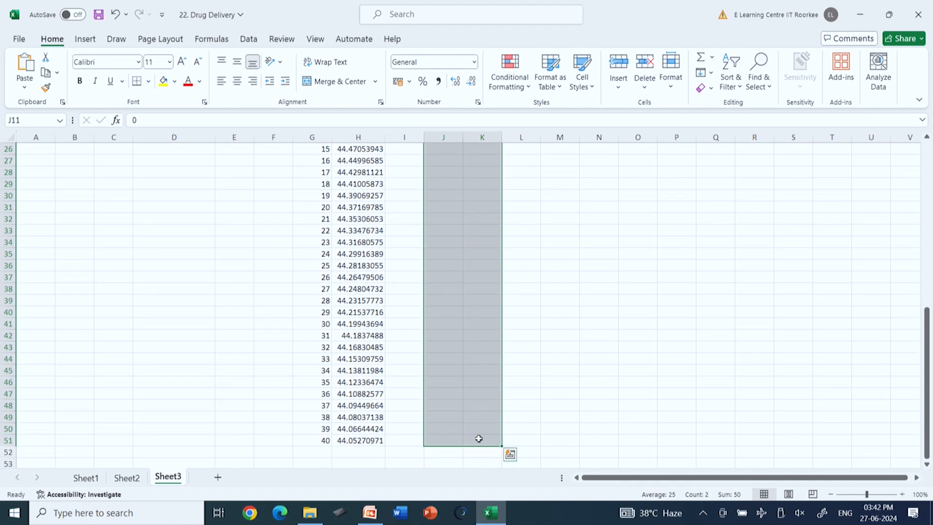
left_click(150, 61)
type("20")
key("Return")
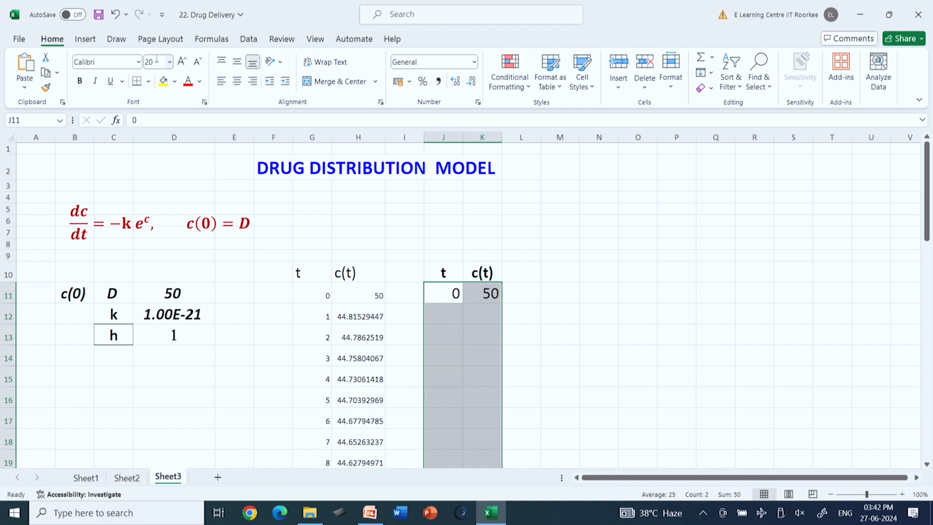
left_click(237, 81)
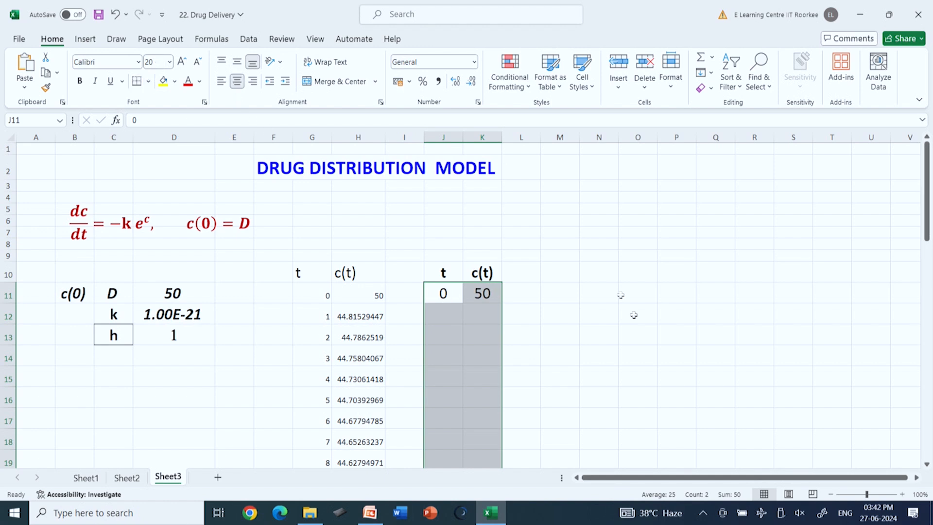
left_click(634, 355)
Enter the formula =J11+1 in J12 and fill it down the t column to J51
left_click(445, 320)
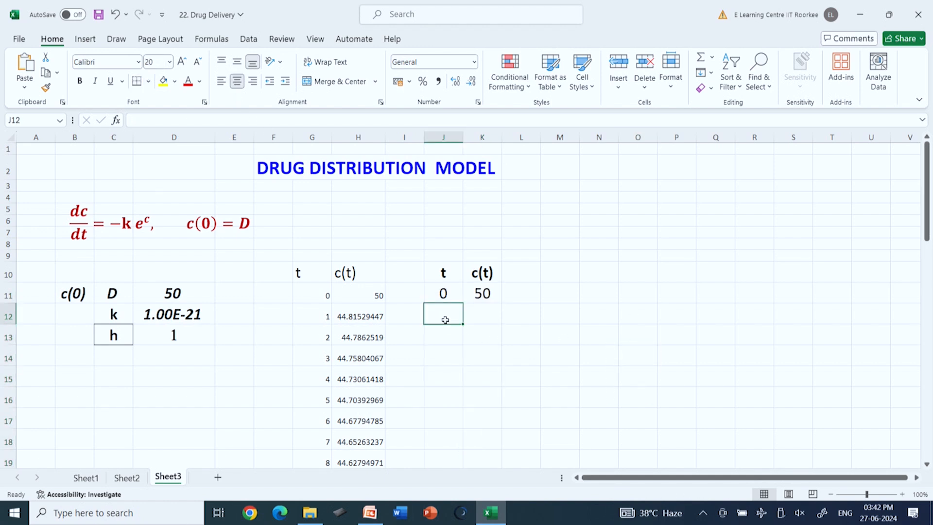
type("=")
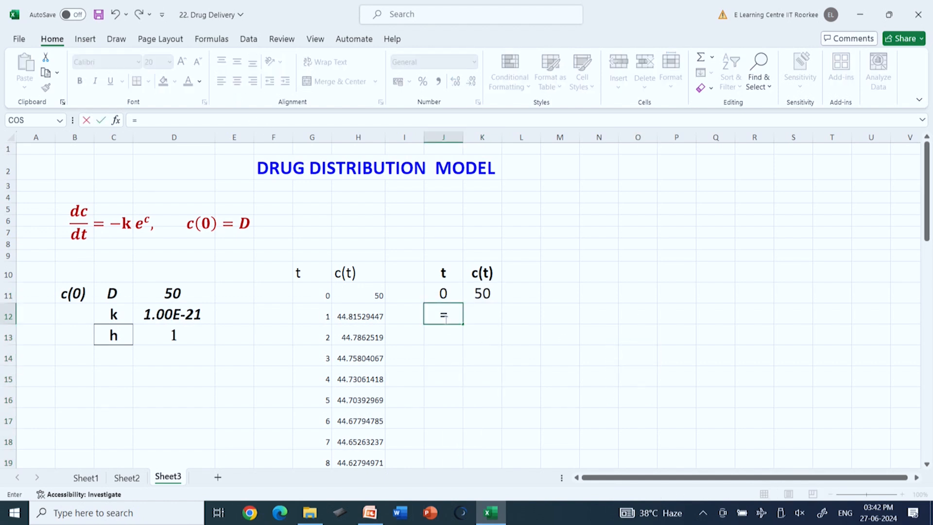
left_click(456, 293)
type("+1")
key("Return")
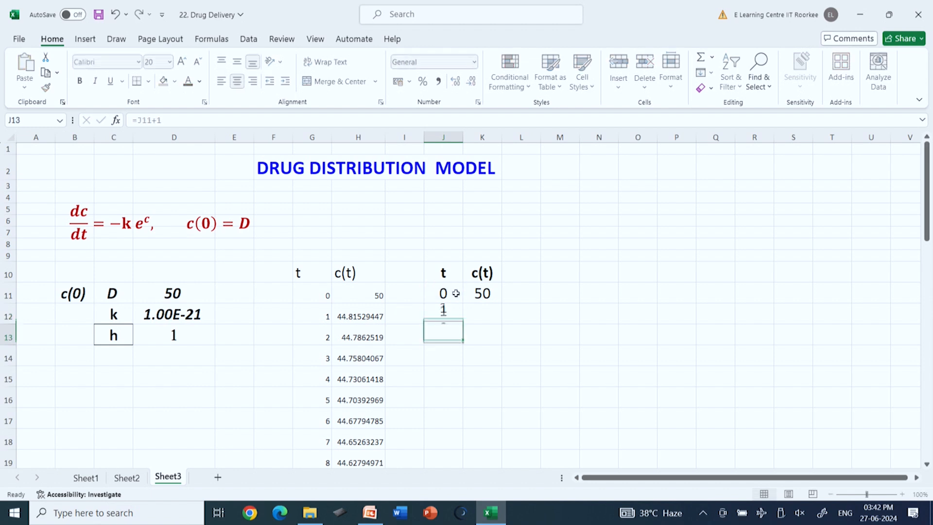
left_click(452, 316)
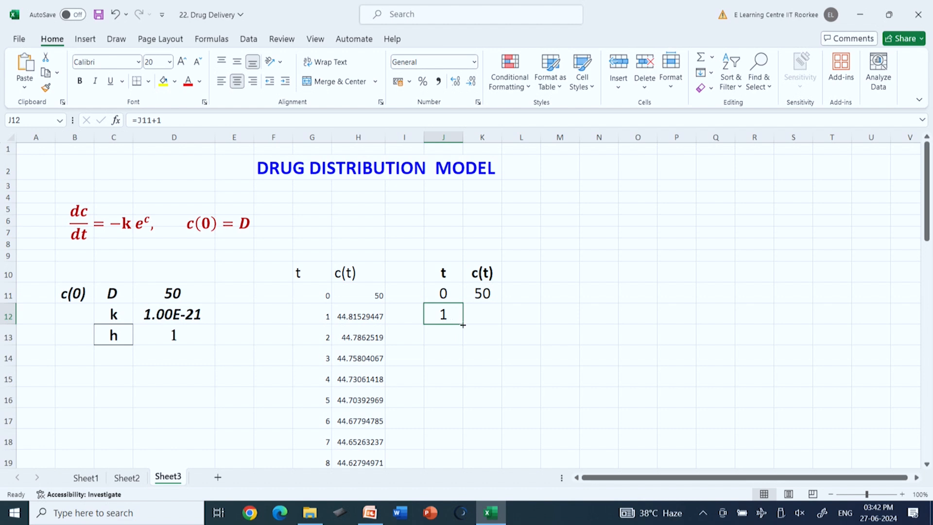
left_click_drag(463, 323, 454, 436)
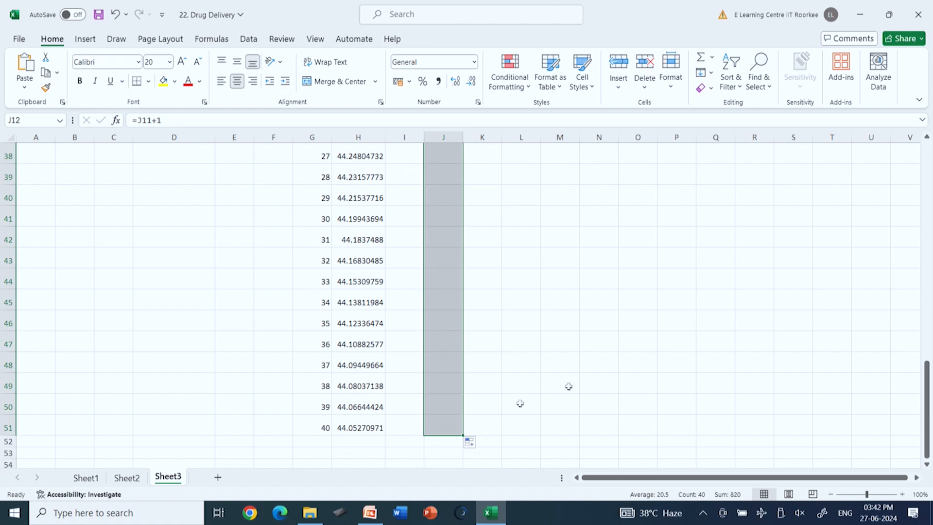
left_click(691, 464)
scroll(604, 334, "up", 12)
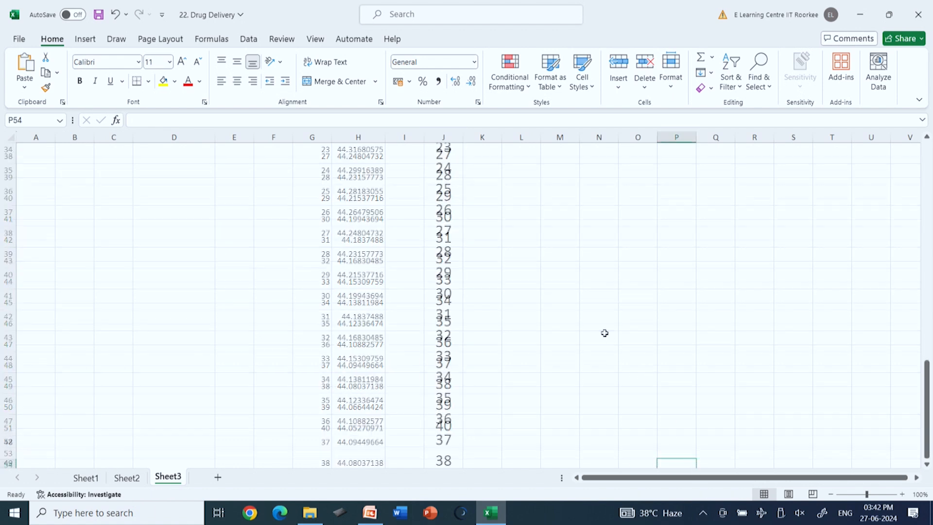
Enter the Euler step formula =K11+$D$13*(-$D$12*EXP(K11)) in K12, with absolute references to h and k
left_click(472, 315)
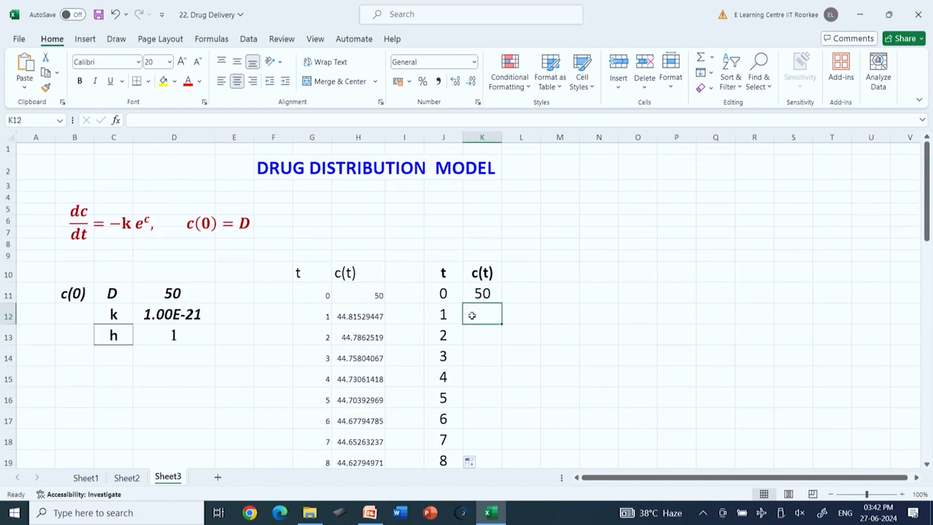
type("=")
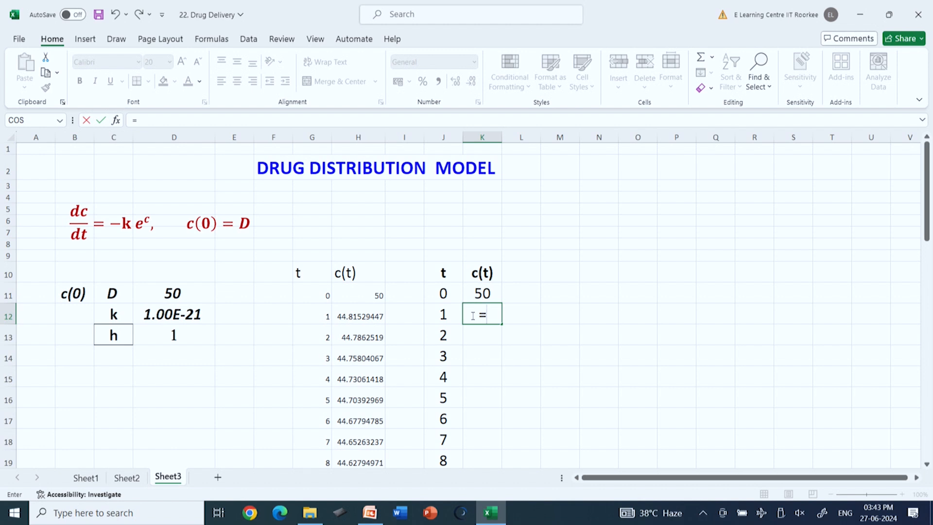
left_click(492, 294)
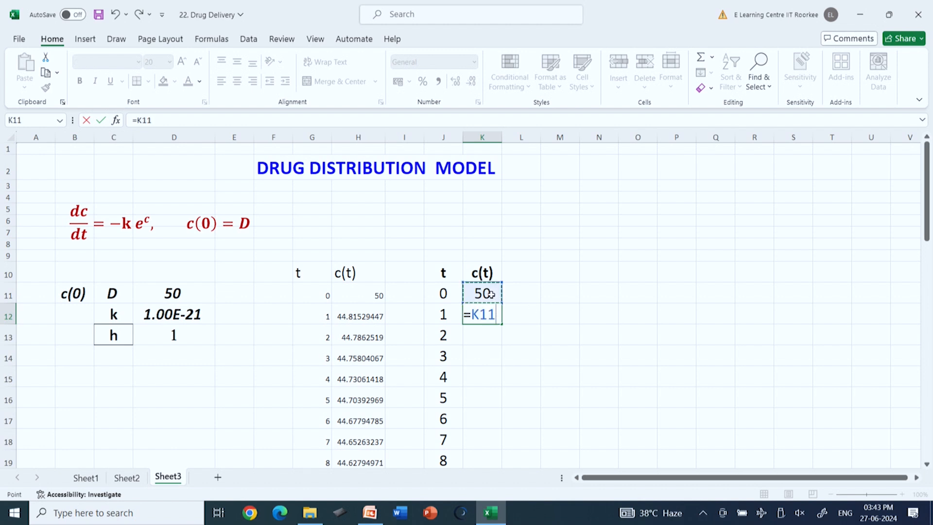
type("+")
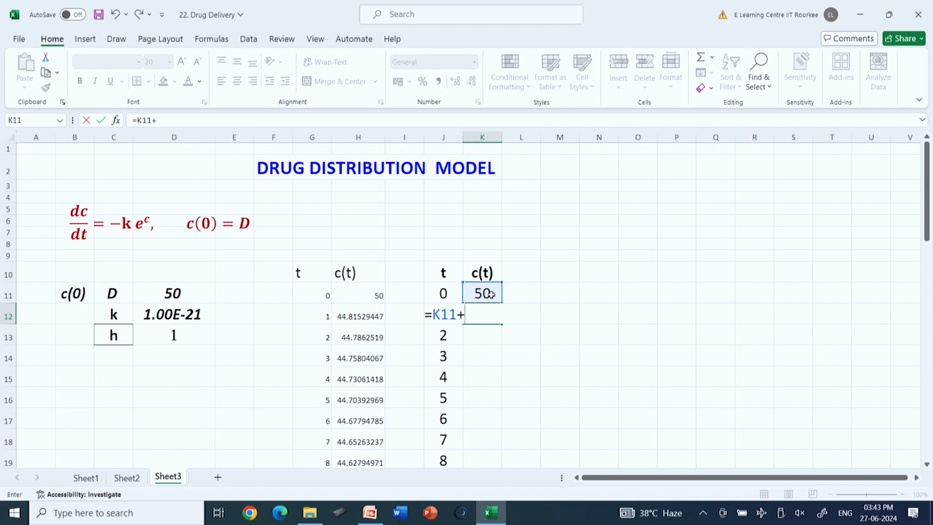
left_click(176, 336)
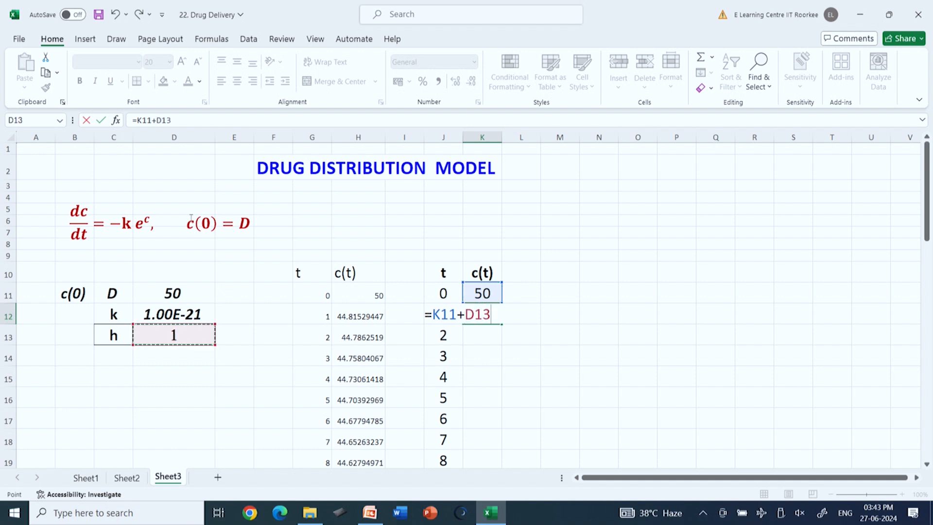
left_click(158, 121)
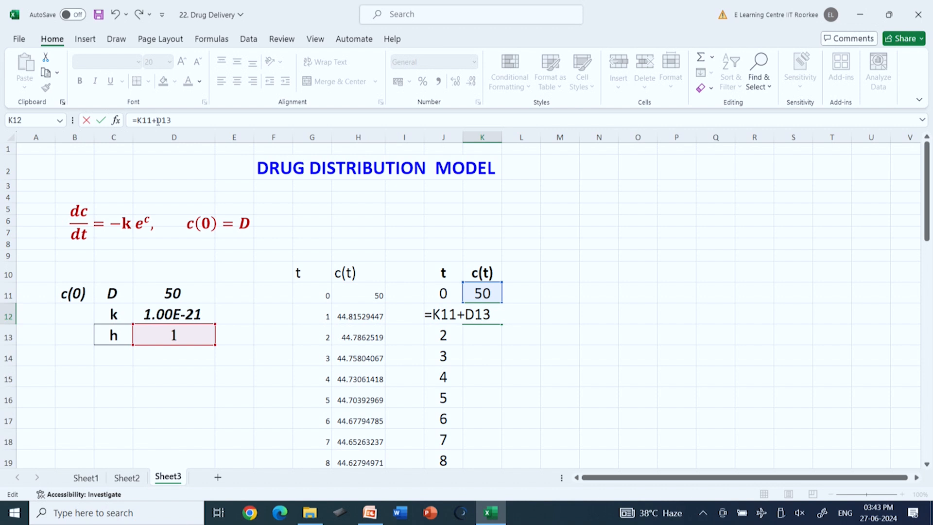
type("$")
key("Right")
type("$")
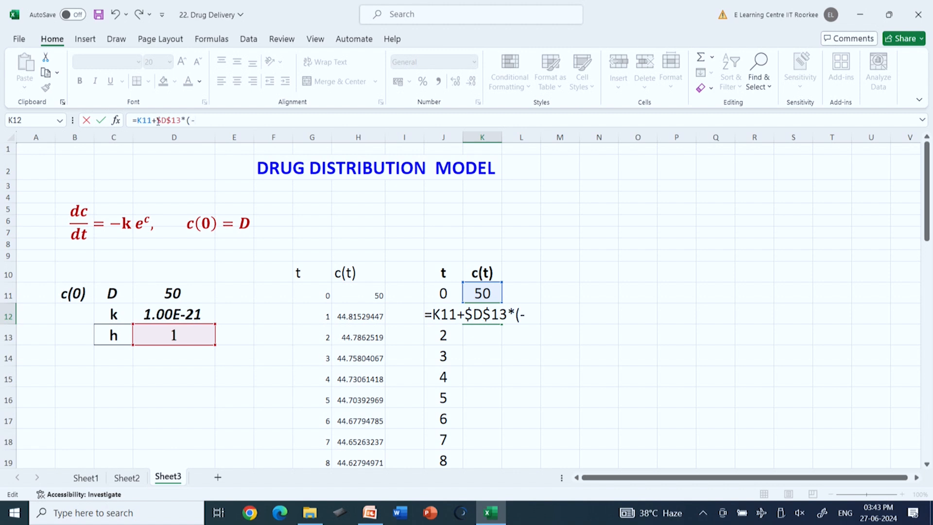
left_click(176, 317)
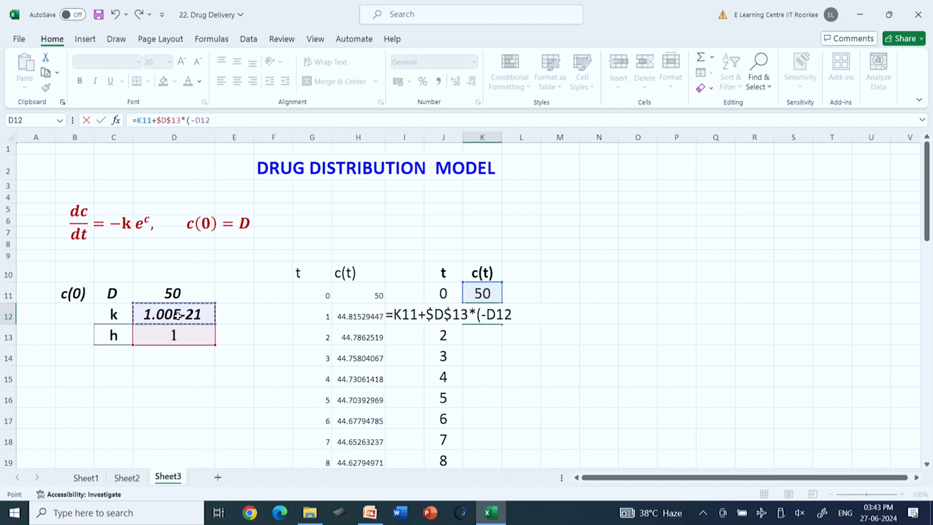
left_click(197, 120)
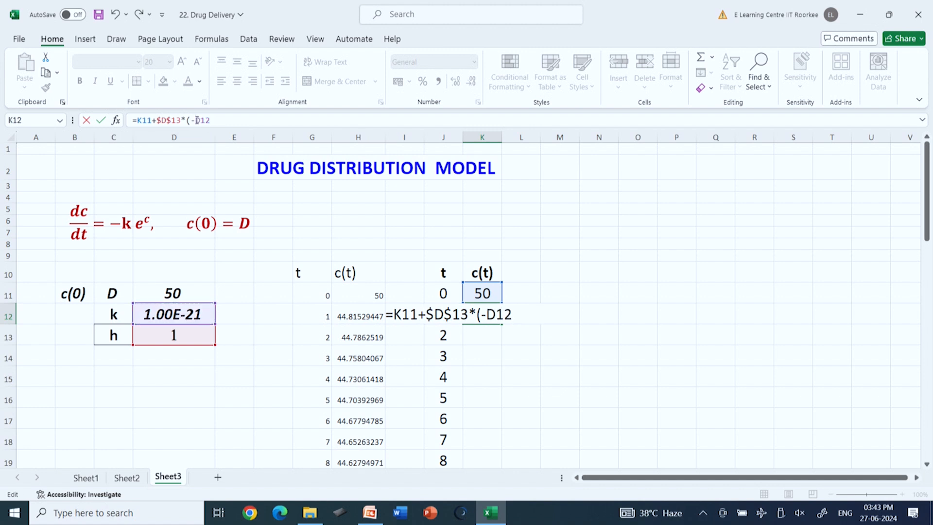
type("$D$")
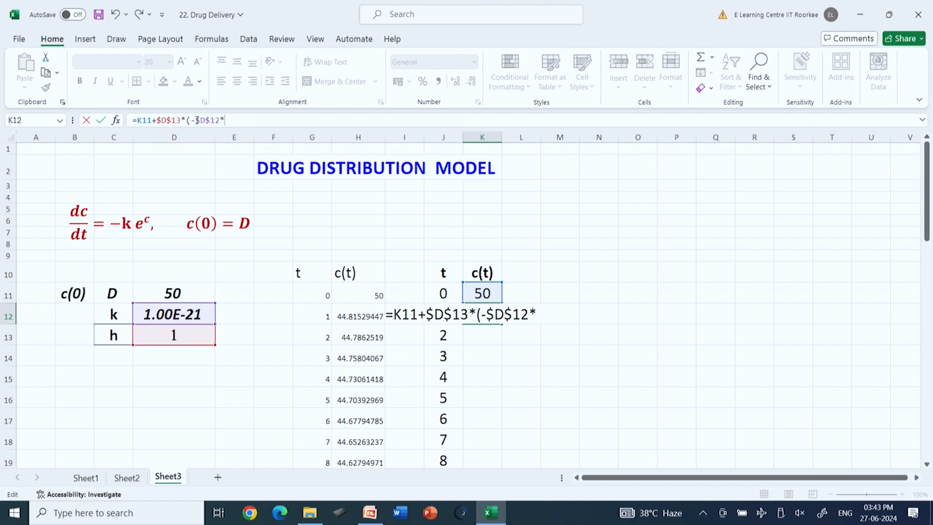
type("*E")
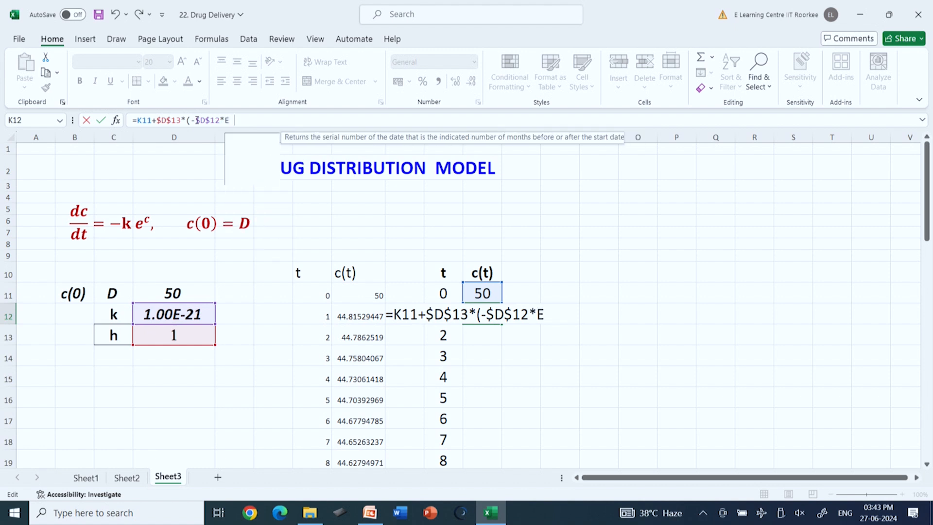
type("XP")
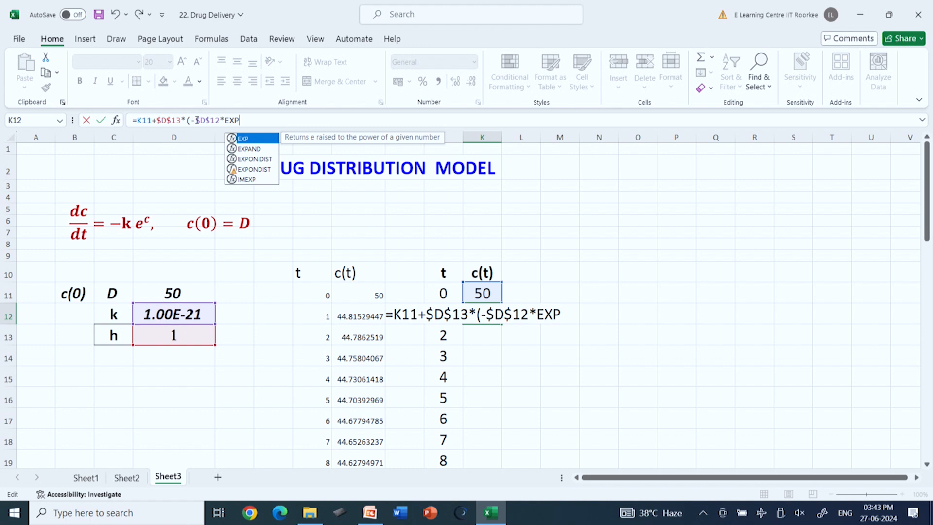
type("(")
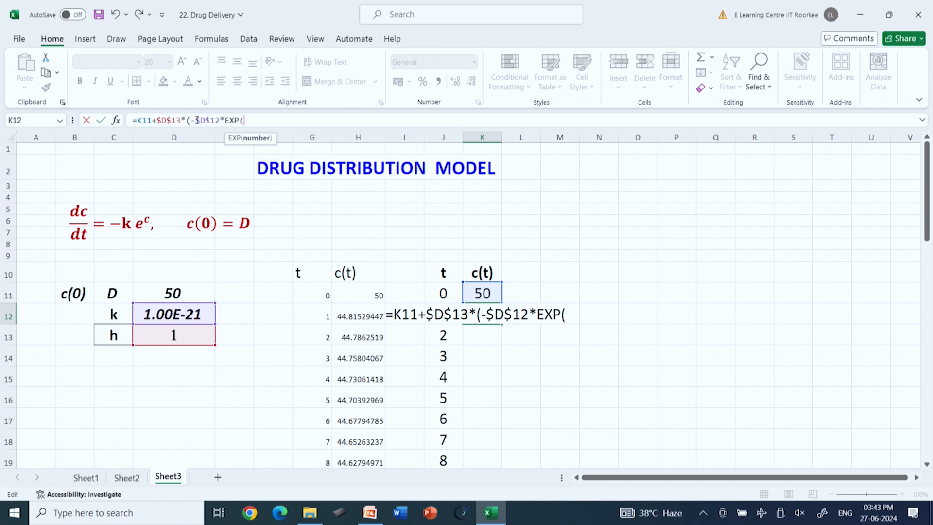
left_click(487, 296)
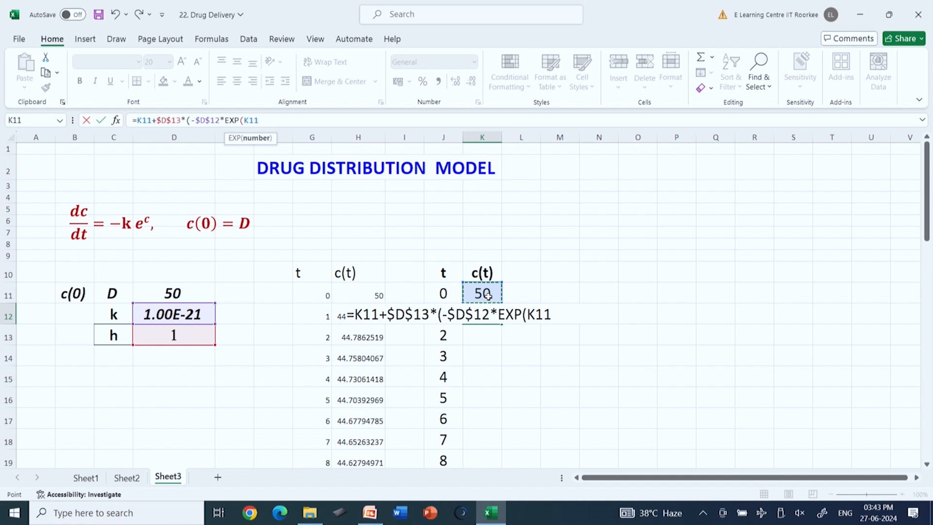
type(")")
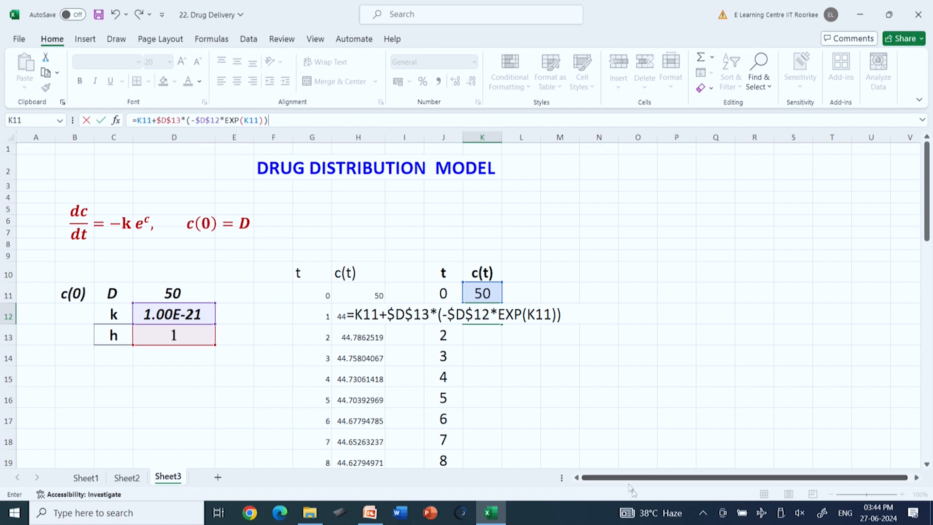
key("Return")
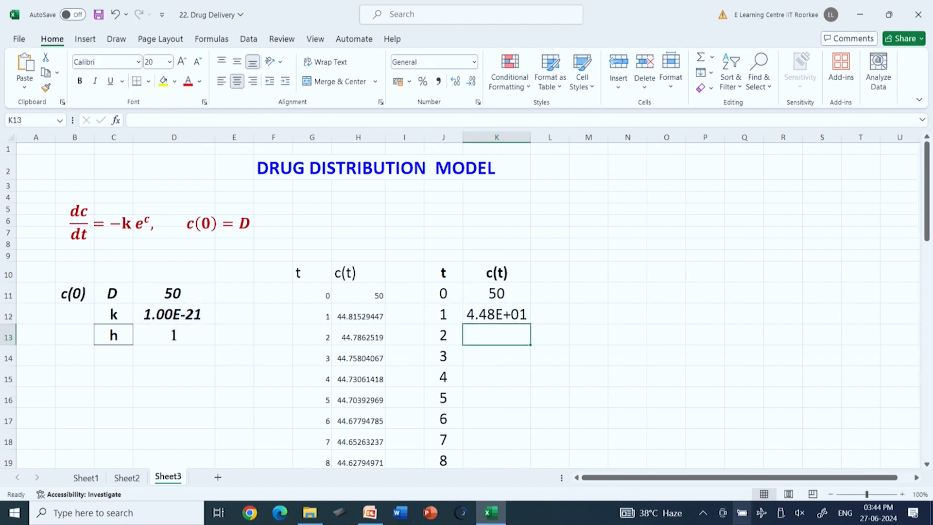
double_click(503, 309)
left_click(571, 415)
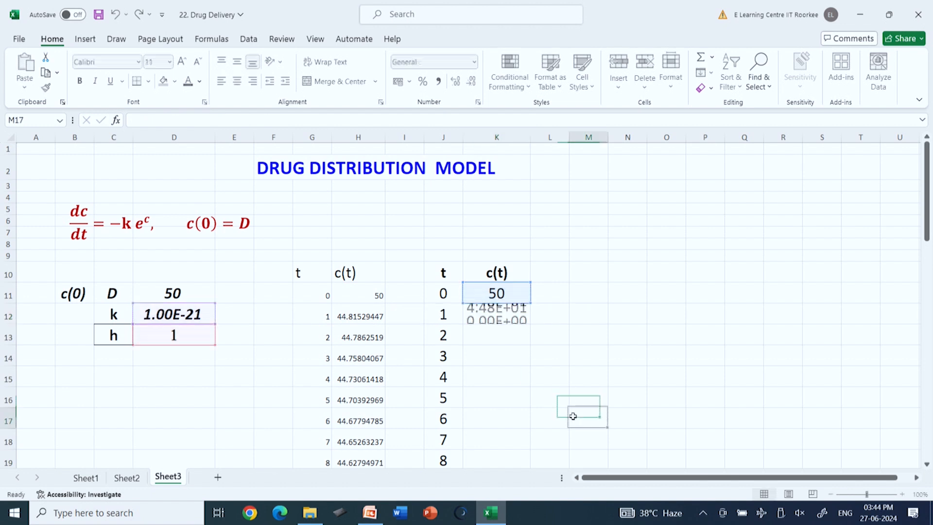
Widen column K slightly and fill the K12 formula down to K51
left_click(510, 314)
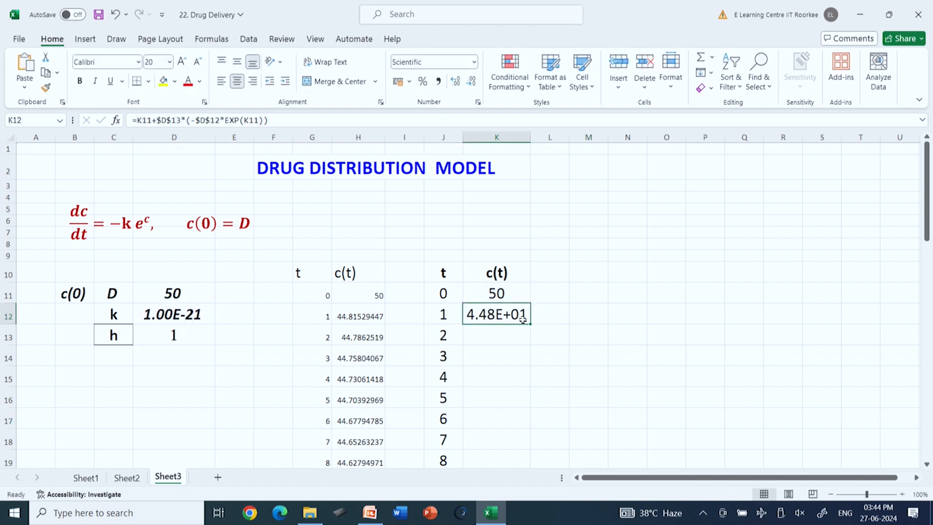
left_click_drag(530, 134, 545, 138)
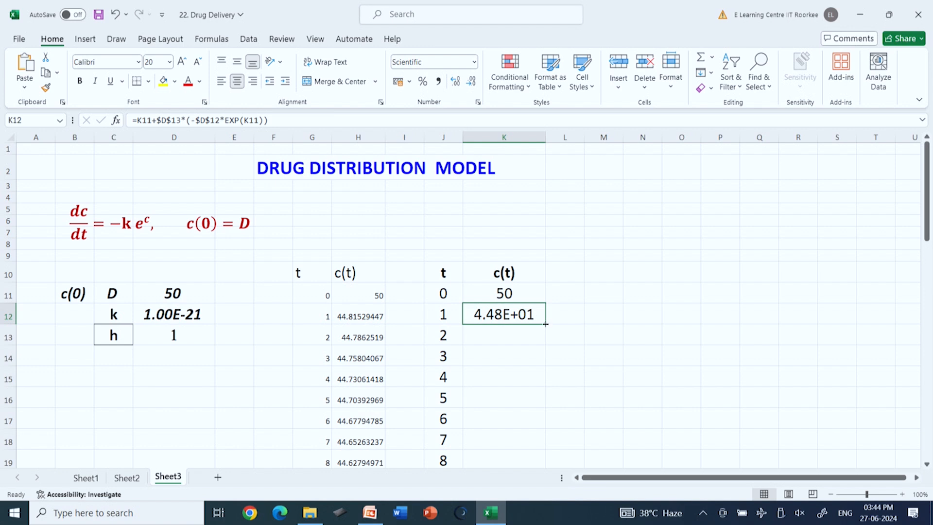
mouse_move(546, 326)
left_mouse_down()
mouse_move(563, 507)
mouse_move(546, 331)
left_mouse_up()
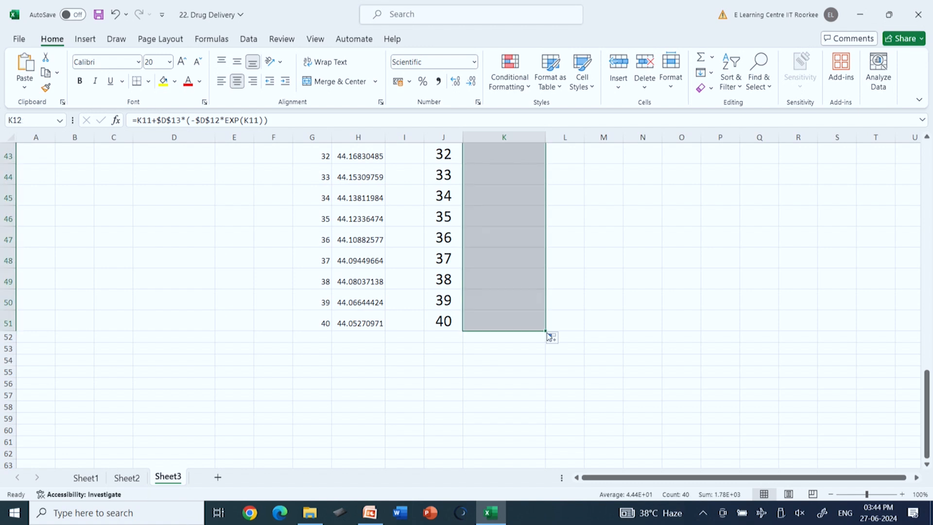
scroll(678, 284, "up", 14)
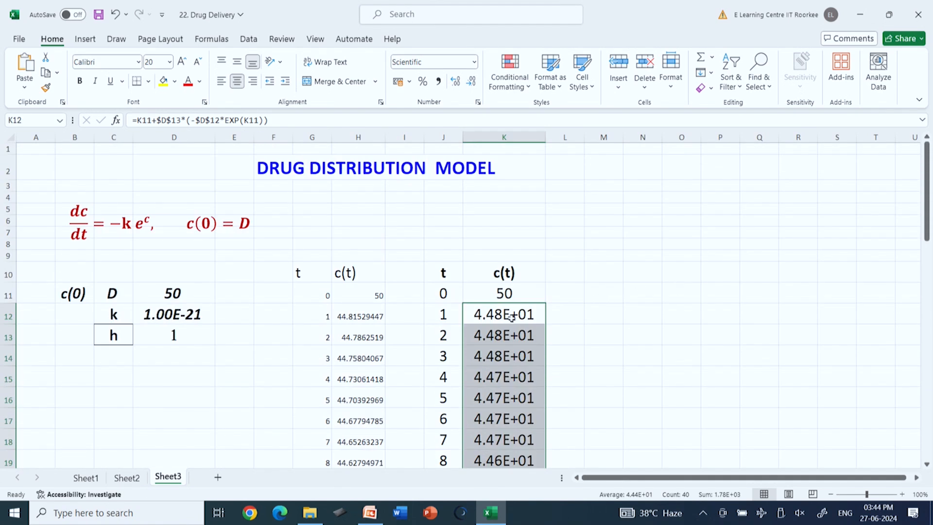
Format the c(t) values in K12:K51 as Number with four decimal places
right_click(511, 316)
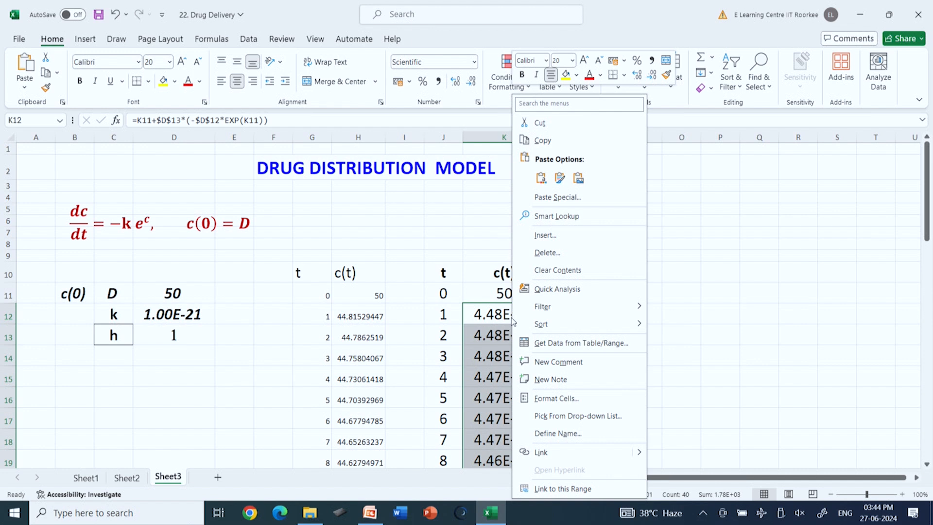
left_click(567, 401)
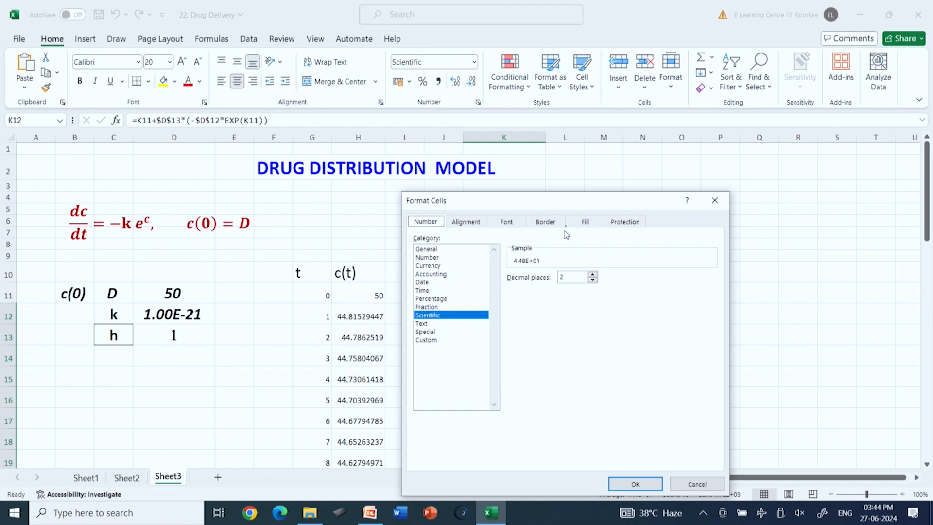
left_click_drag(578, 206, 251, 160)
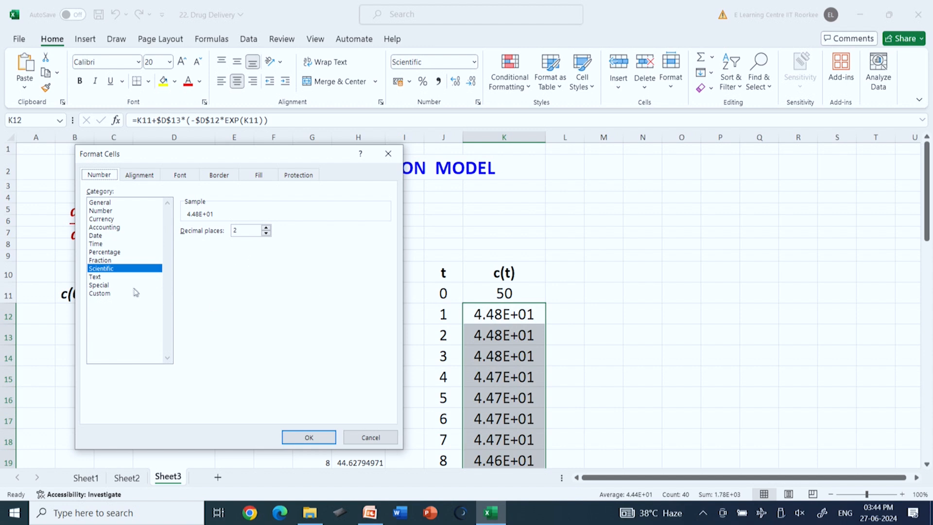
left_click(108, 211)
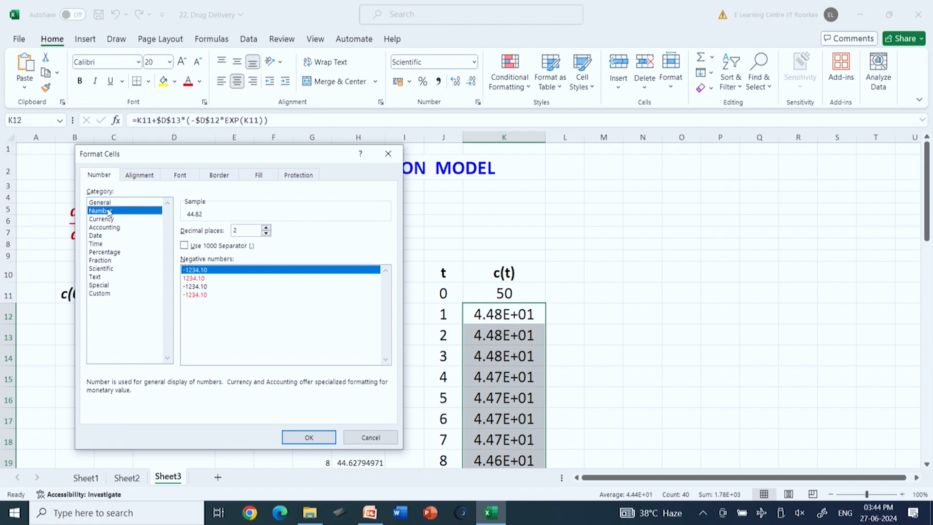
left_click(266, 228)
left_click(266, 228)
left_click(310, 438)
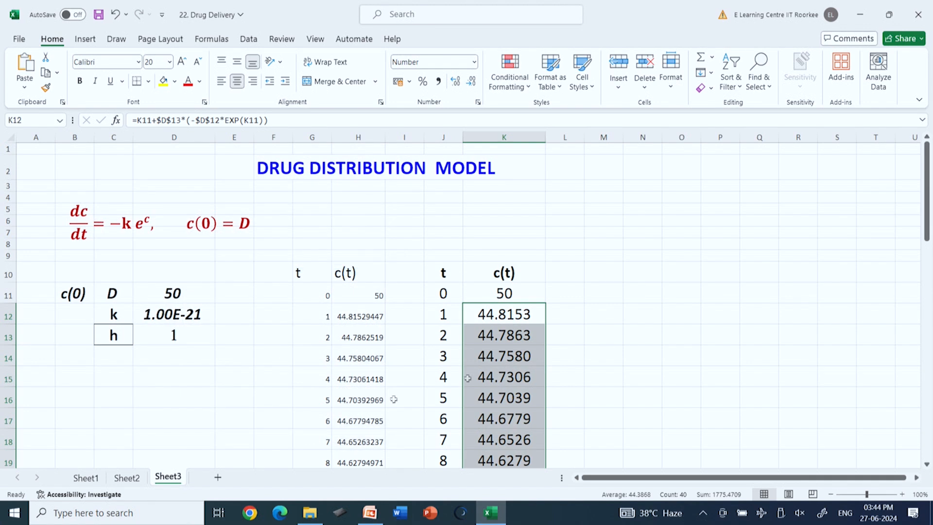
left_click(699, 336)
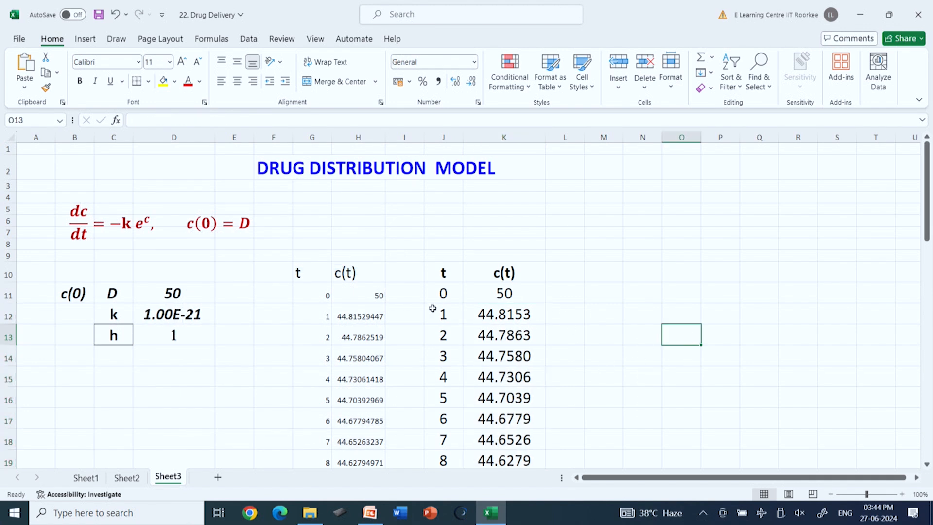
Insert a scatter chart with straight lines and no markers from J11:K51 and place it beside the table, over columns M to S
left_click_drag(440, 295, 505, 424)
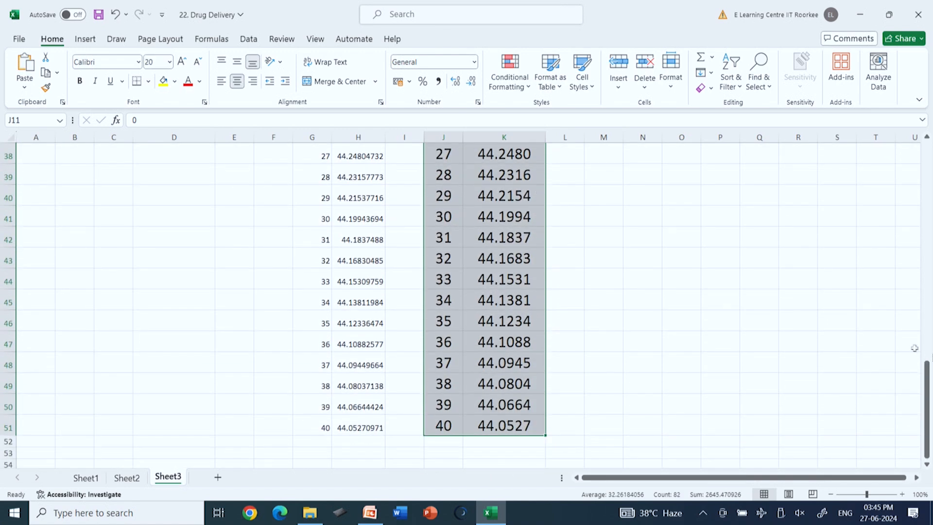
left_click_drag(928, 388, 928, 170)
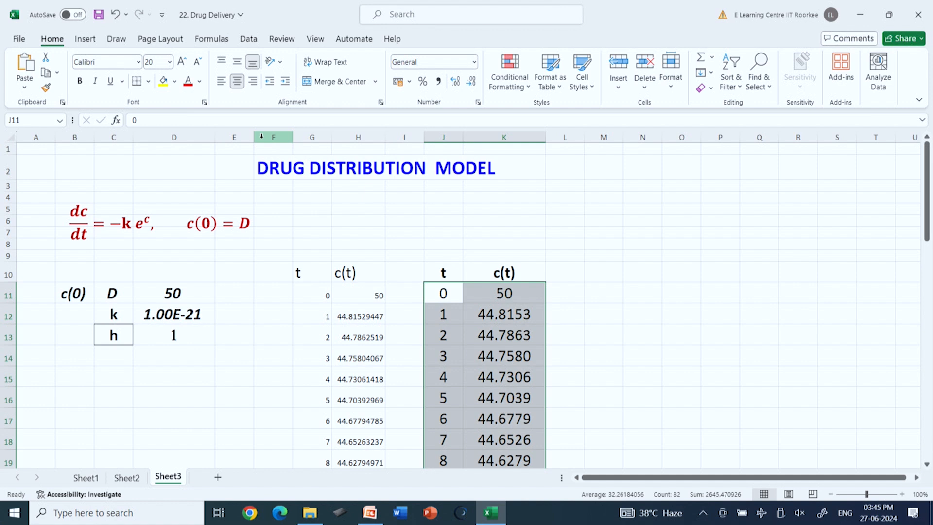
left_click(87, 40)
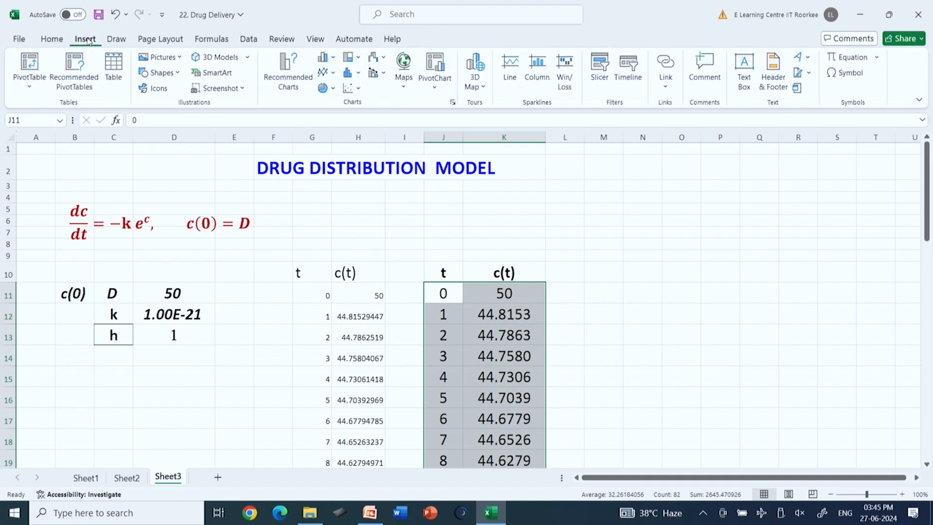
left_click(359, 89)
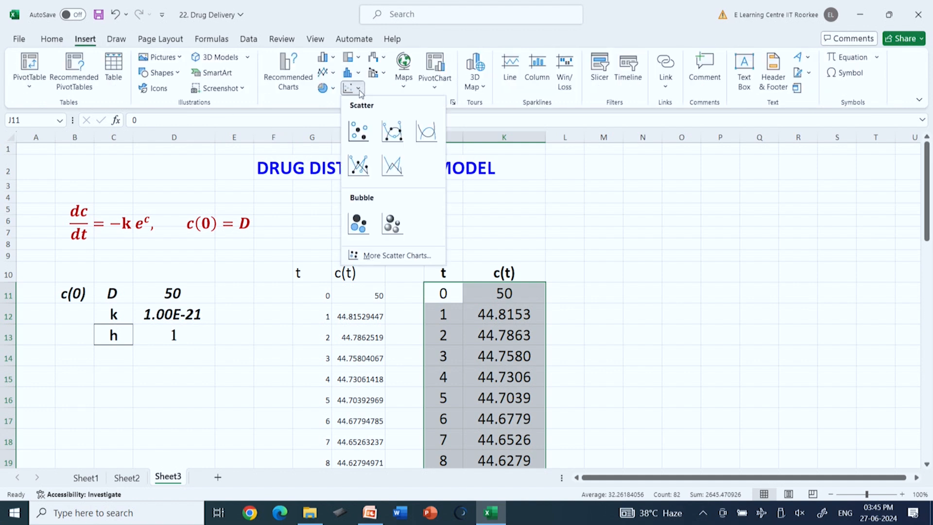
left_click(392, 170)
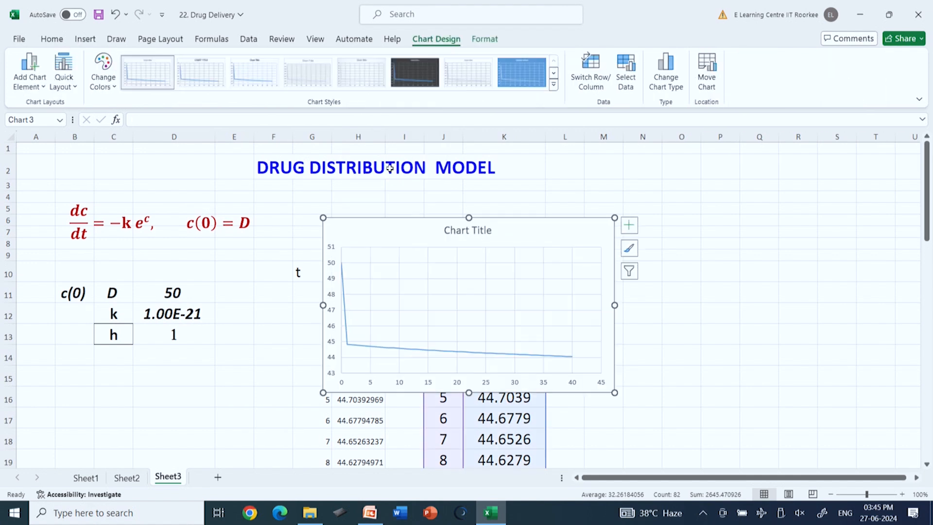
left_click_drag(514, 225, 784, 224)
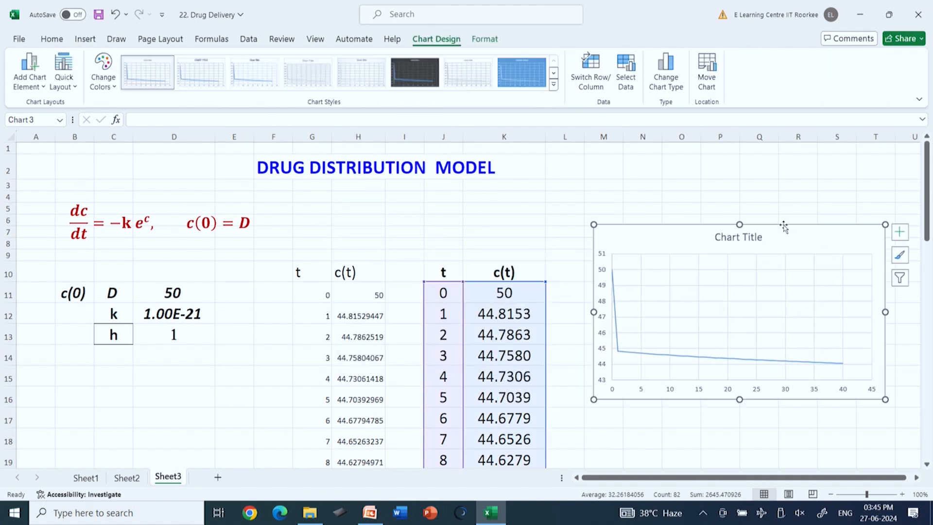
Replace the chart title with "Drug Distribution"
left_click(761, 237)
key("BackSpace")
key("BackSpace")
key("BackSpace")
key("BackSpace")
key("BackSpace")
key("BackSpace")
key("BackSpace")
key("BackSpace")
key("BackSpace")
key("BackSpace")
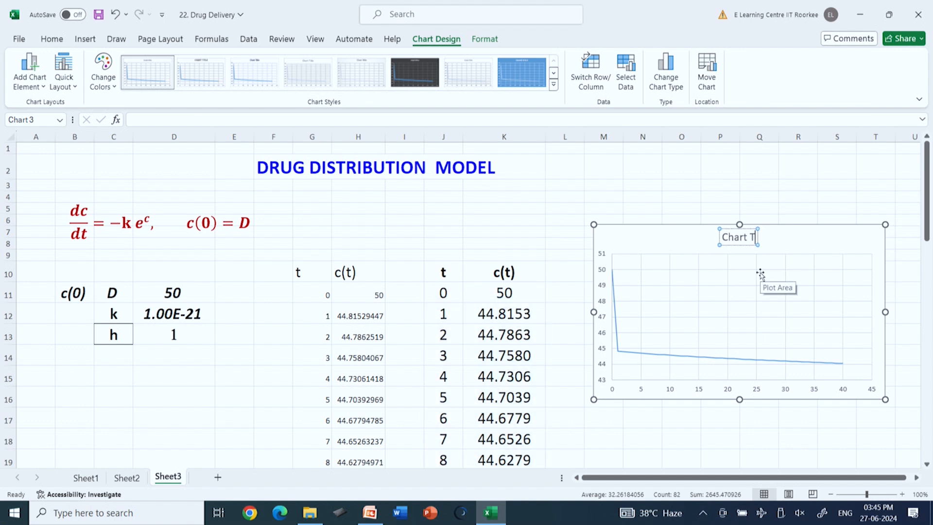
key("BackSpace")
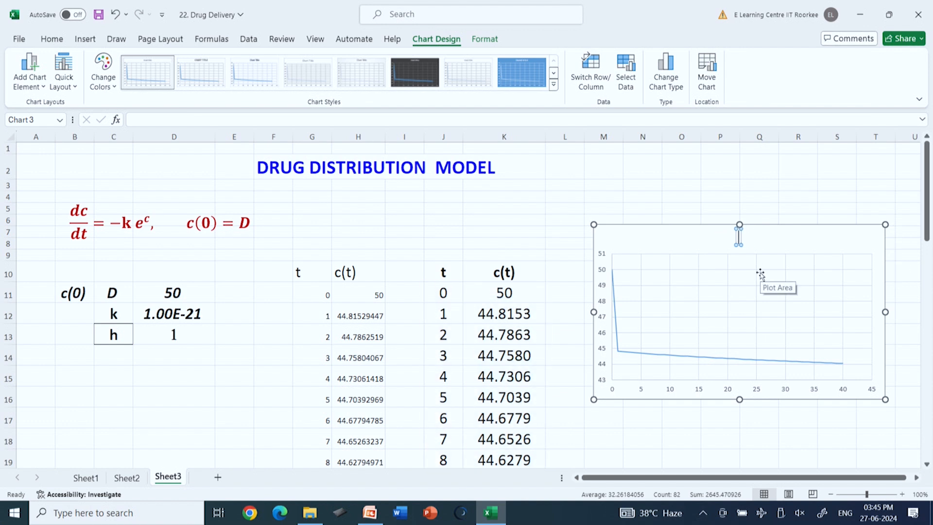
type("Drug Dis")
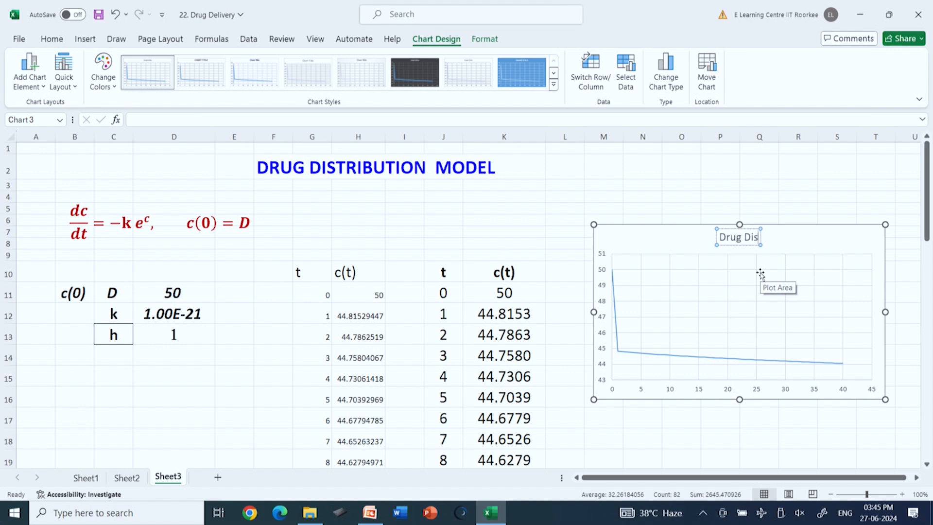
type("tribution")
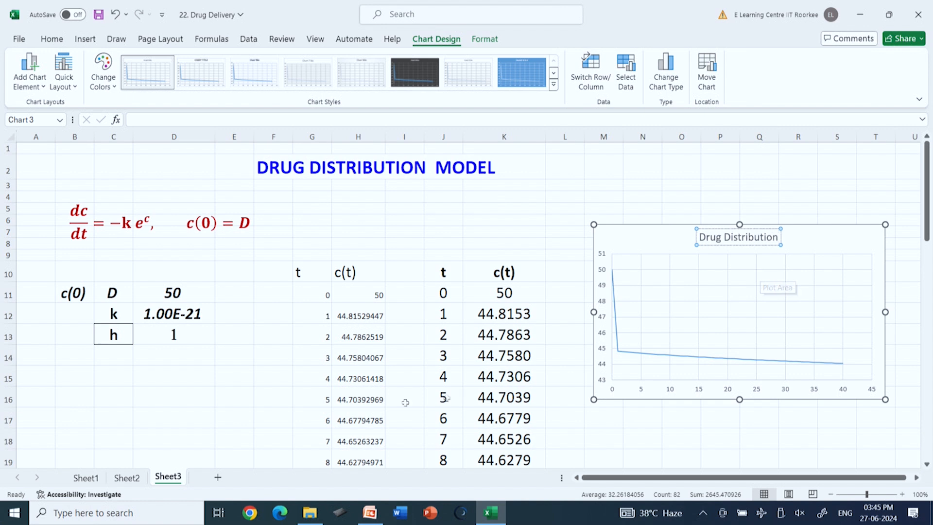
Check the chart on Sheet2 for reference, then remove the gridlines and add axis titles to the Sheet3 chart
left_click(132, 479)
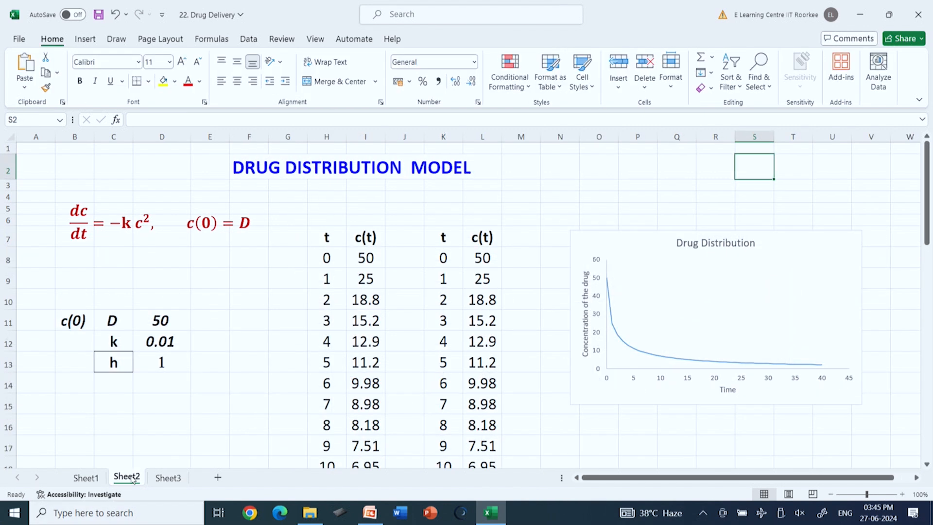
left_click(166, 479)
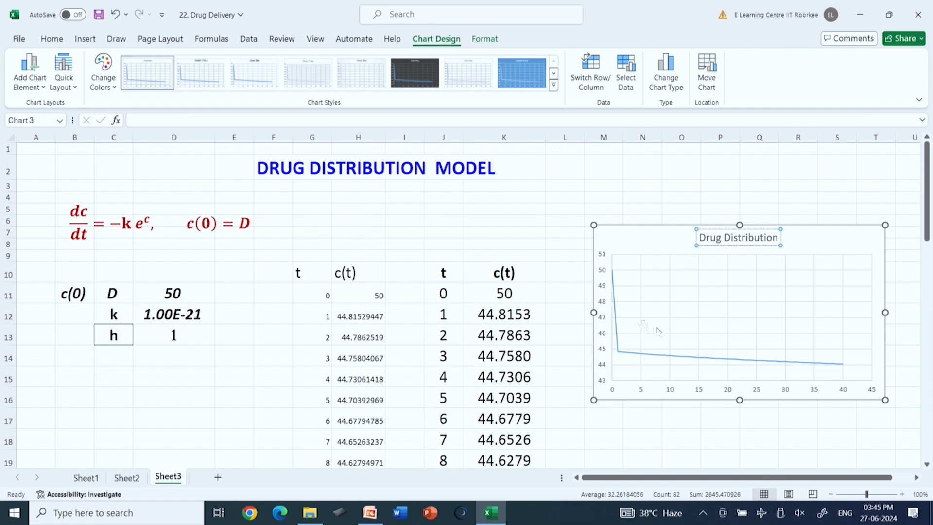
left_click(868, 229)
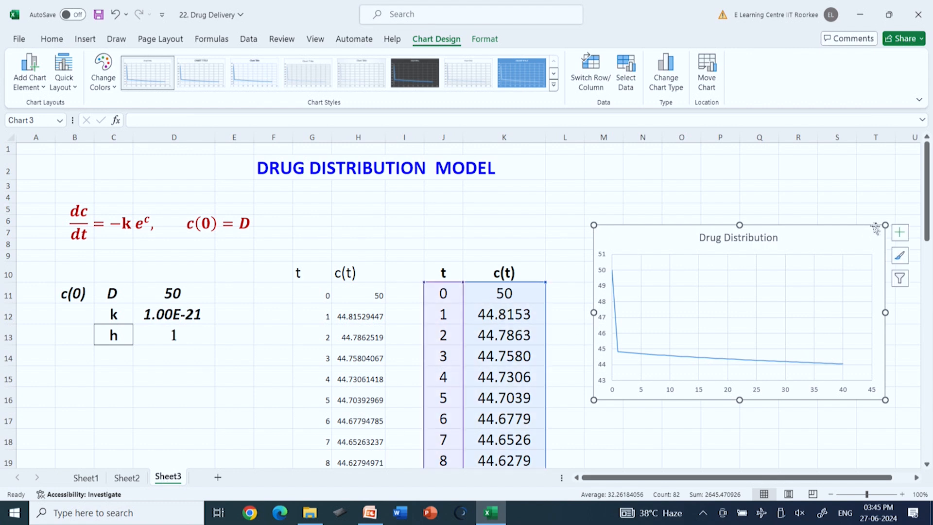
left_click(900, 232)
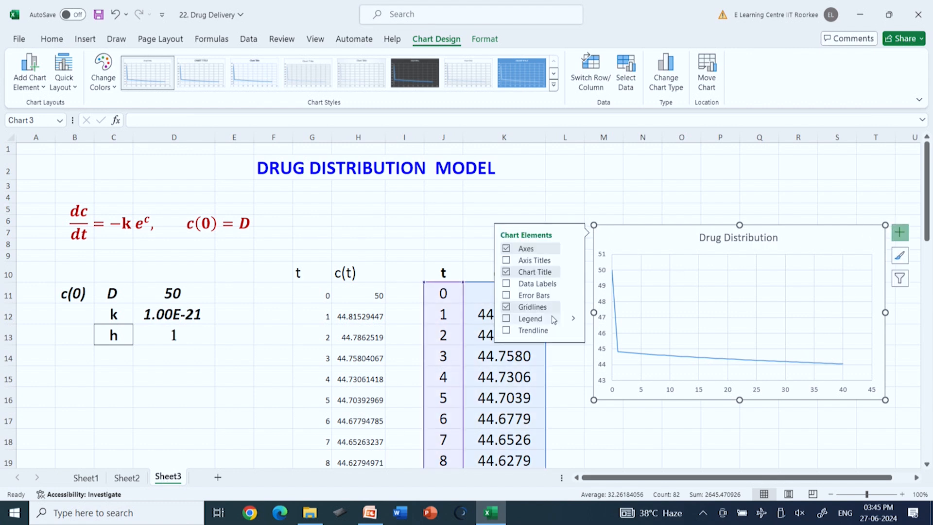
left_click(507, 307)
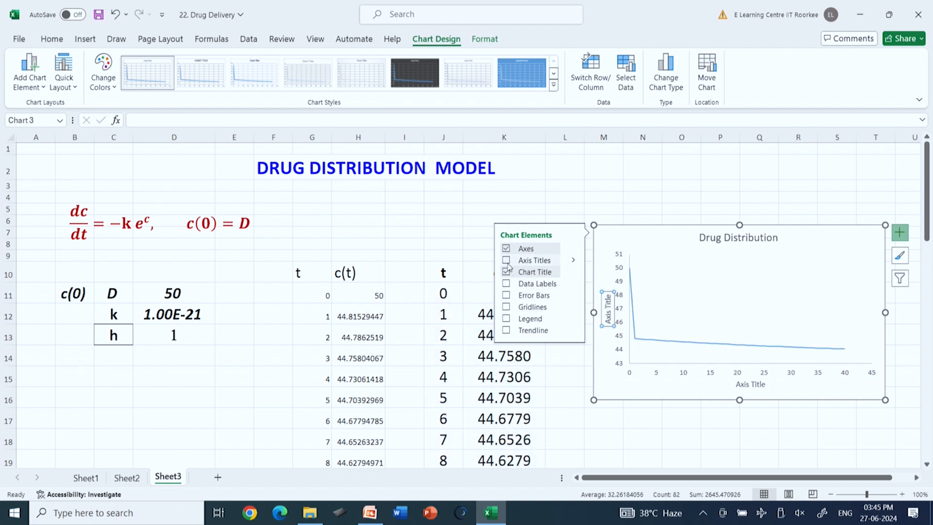
Change the chart's horizontal axis title to "Time"
left_click(760, 385)
left_click(766, 384)
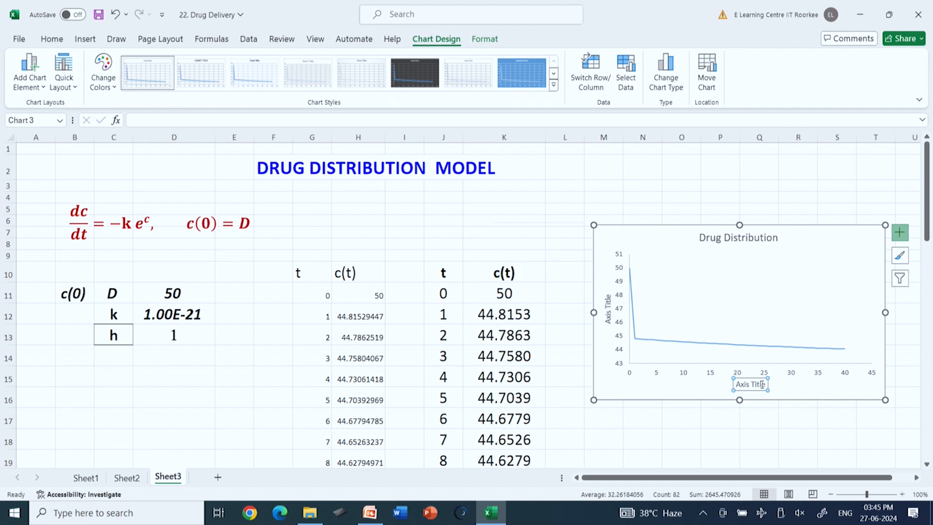
key("BackSpace")
key("BackSpace")
key("BackSpace")
key("BackSpace")
key("BackSpace")
key("BackSpace")
key("BackSpace")
key("BackSpace")
key("BackSpace")
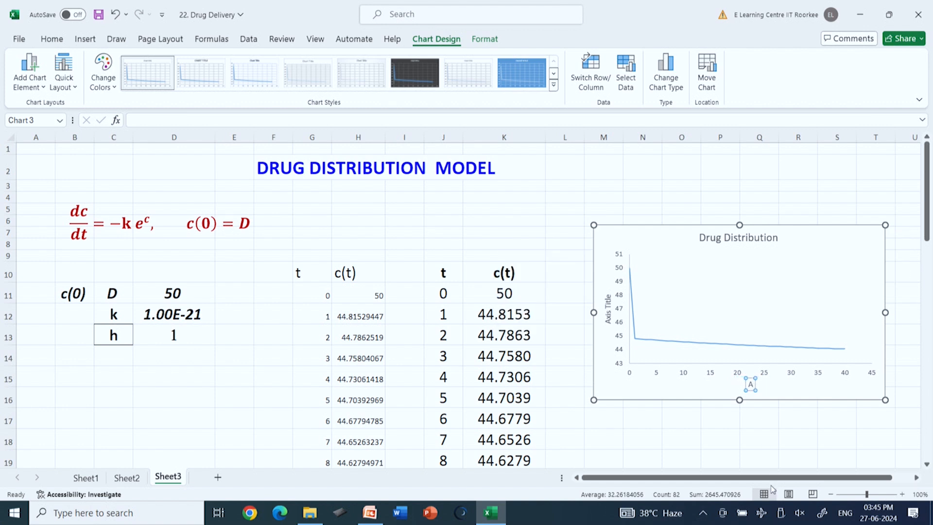
key("BackSpace")
type("Time")
Change the chart's vertical axis title to "Drug Concentration" and deselect the chart
left_click(609, 311)
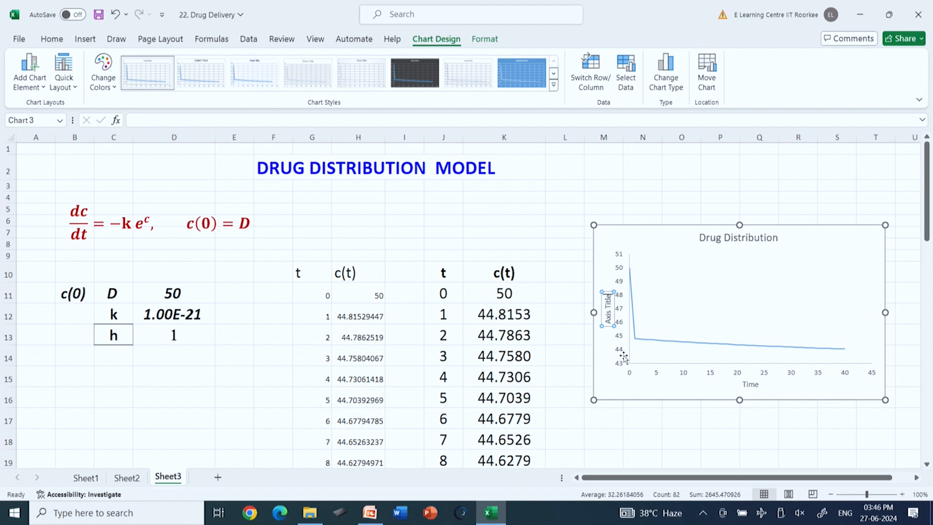
key("BackSpace")
key("BackSpace")
key("BackSpace")
key("BackSpace")
key("BackSpace")
key("BackSpace")
key("BackSpace")
key("BackSpace")
key("BackSpace")
key("BackSpace")
type("Drug Concentration")
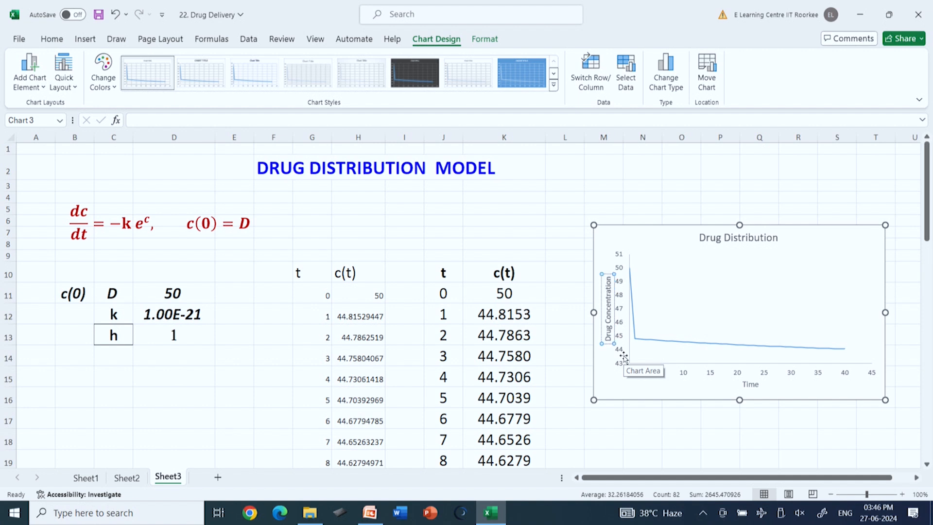
left_click(672, 432)
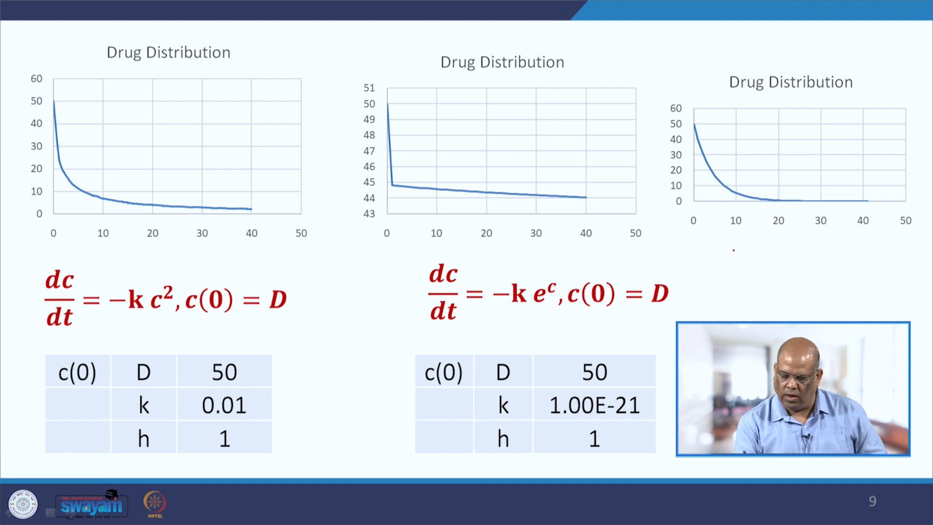
mouse_move(731, 251)
left_mouse_down()
mouse_move(734, 260)
mouse_move(748, 253)
mouse_move(728, 285)
mouse_move(742, 284)
left_mouse_up()
left_click_drag(744, 269, 747, 285)
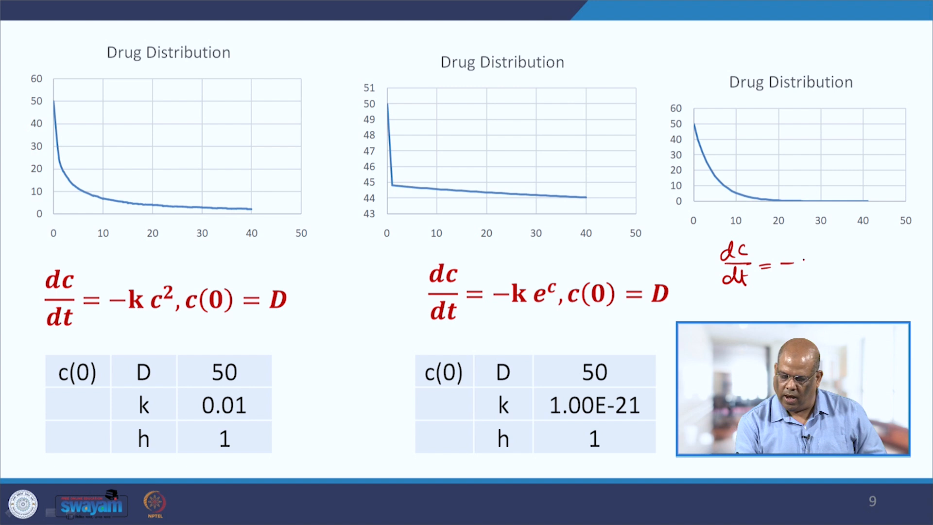